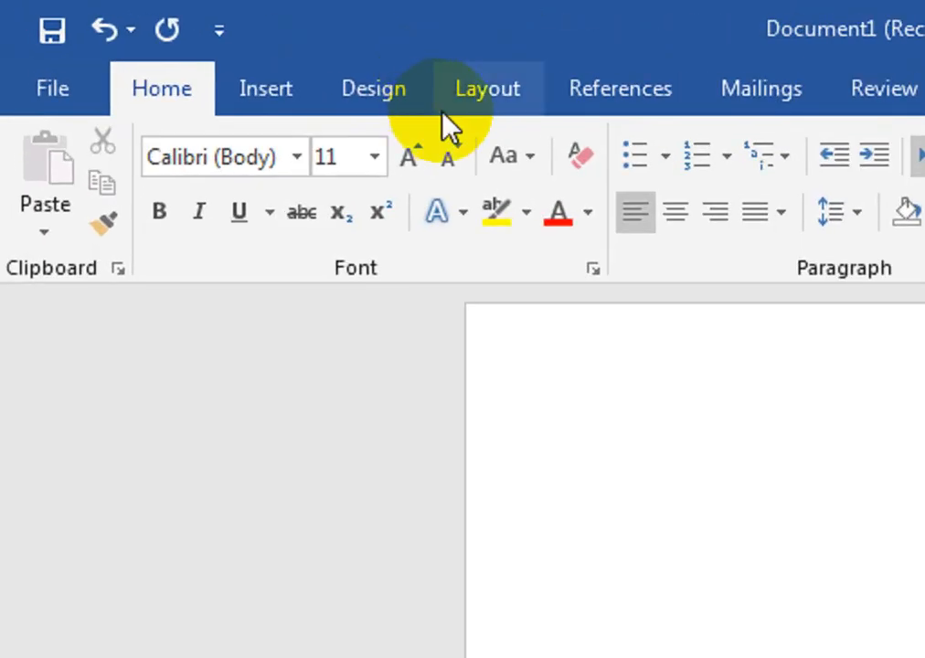
Set the page orientation of the blank document to landscape.
click(442, 109)
click(175, 240)
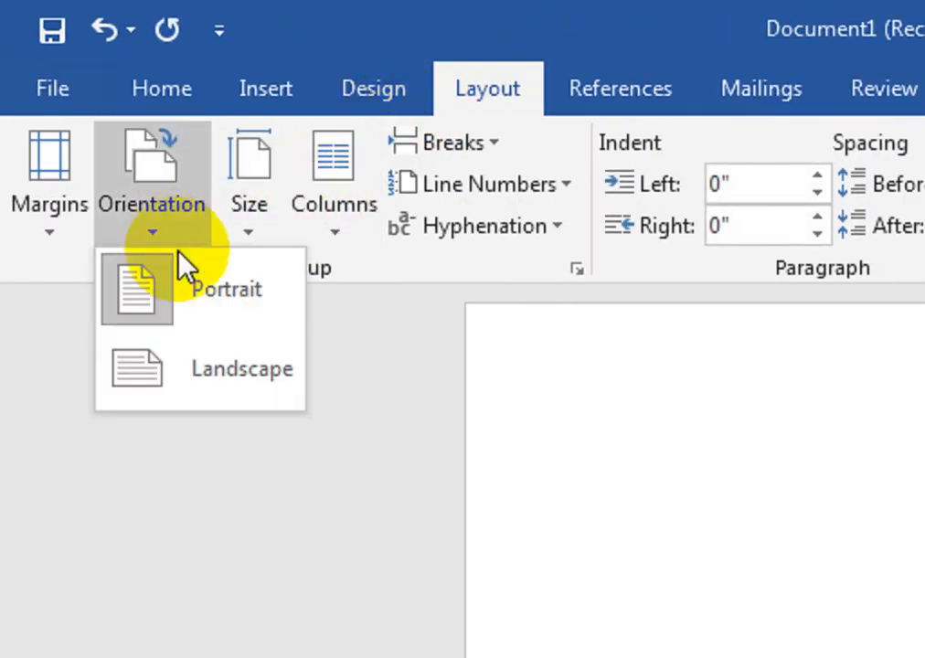
click(200, 380)
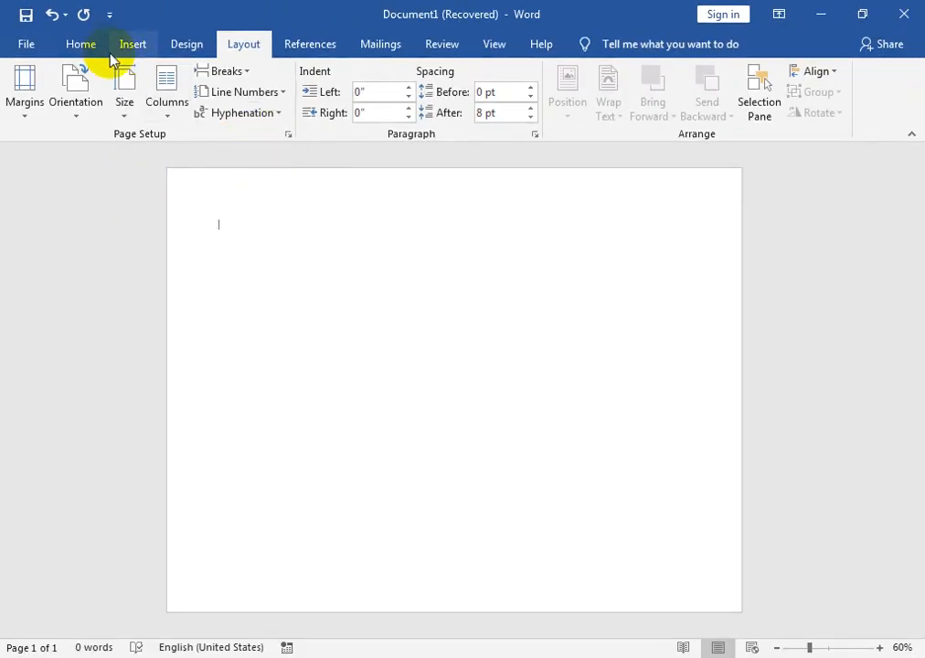
Draw a rectangle across the full page width, covering roughly the upper two fifths of the page.
click(130, 46)
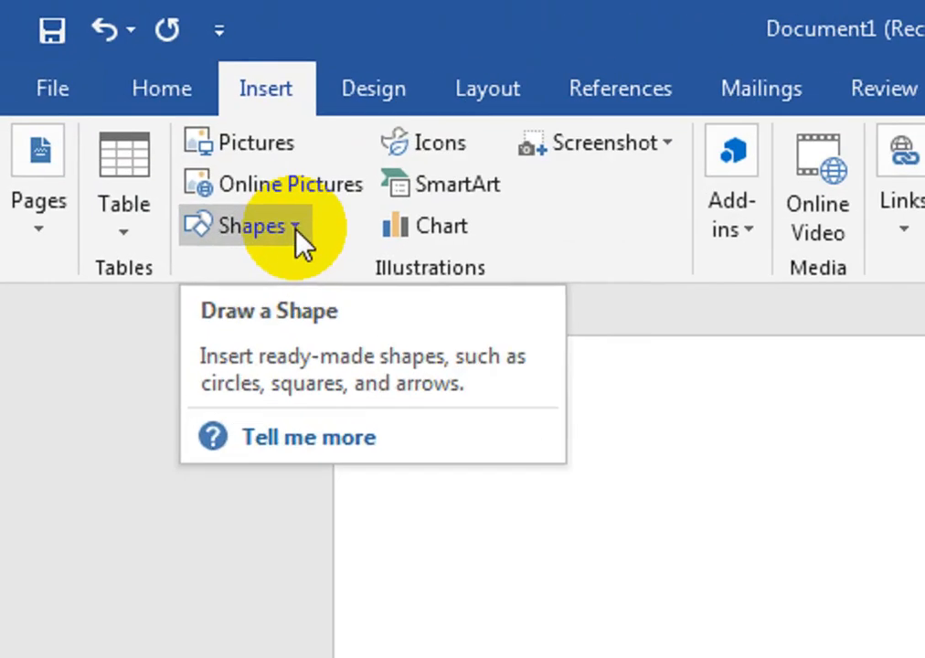
click(146, 114)
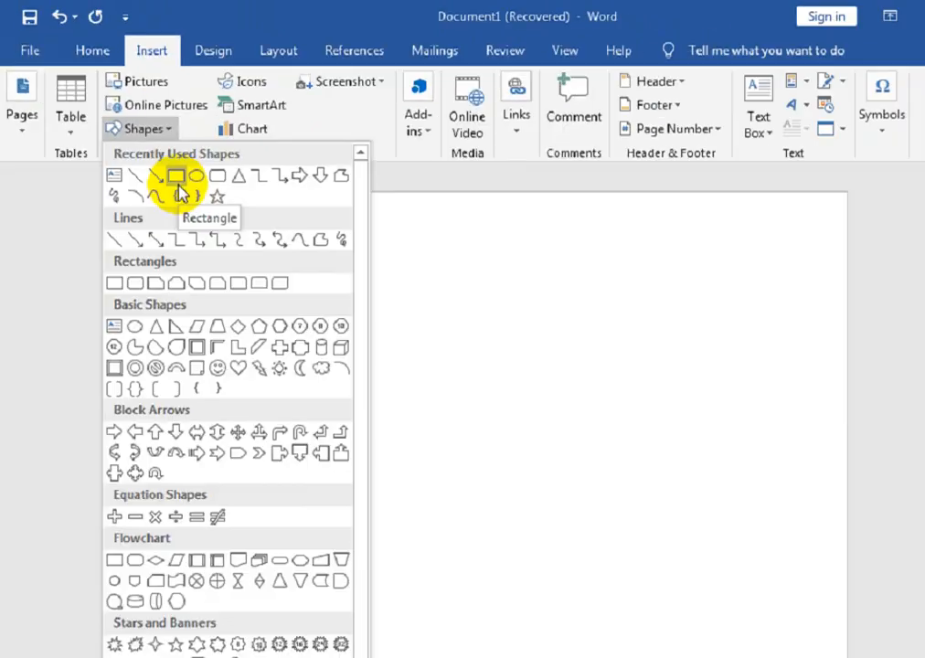
click(311, 325)
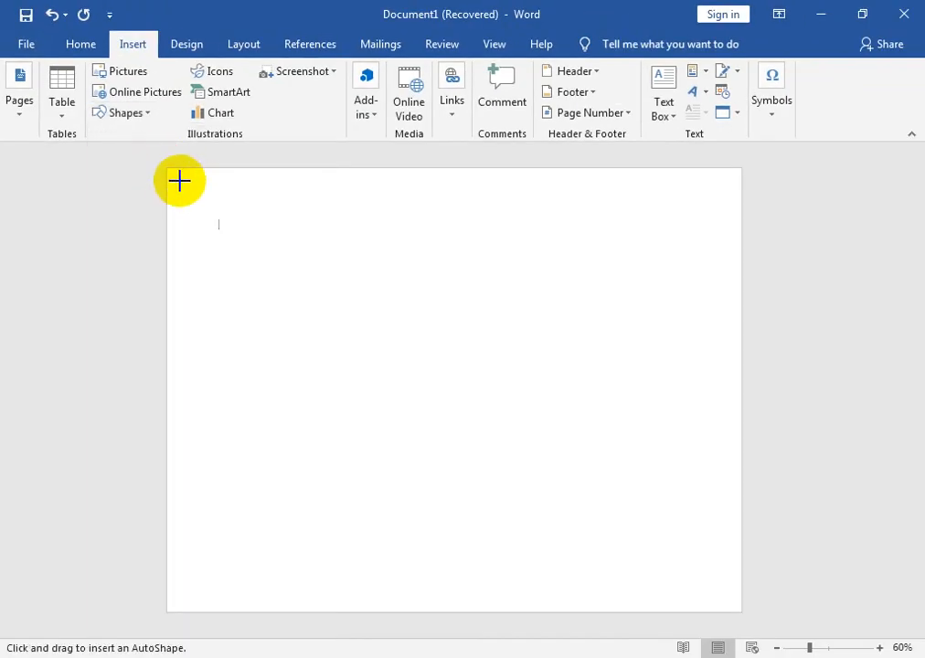
click(147, 116)
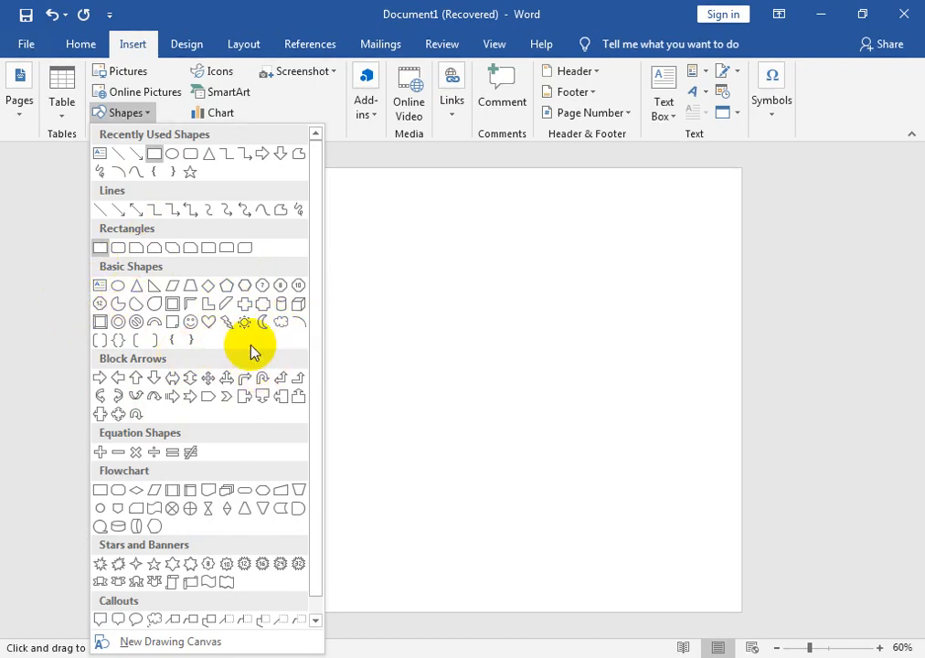
click(153, 153)
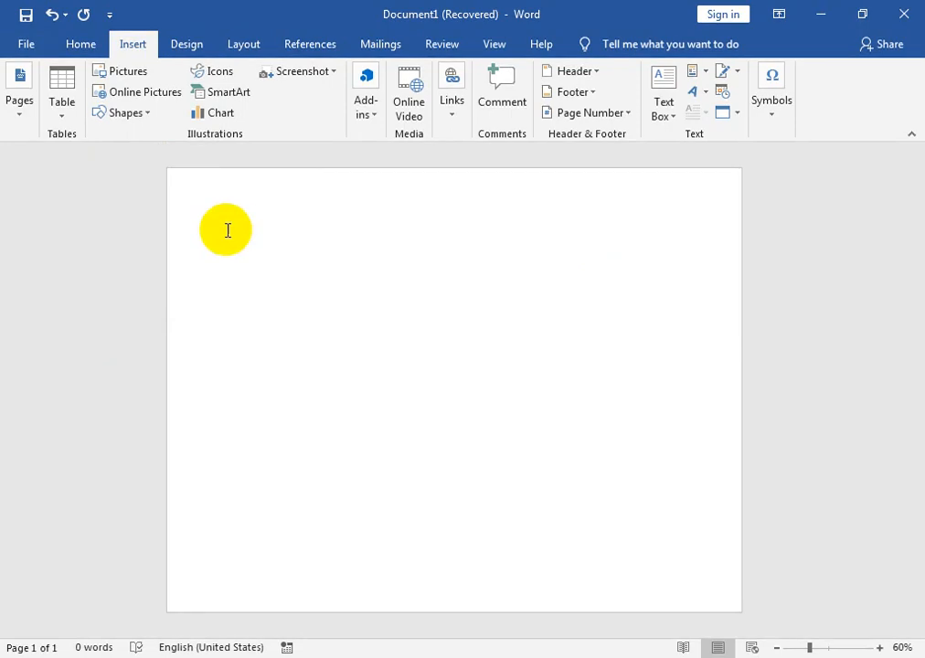
click(131, 113)
click(152, 153)
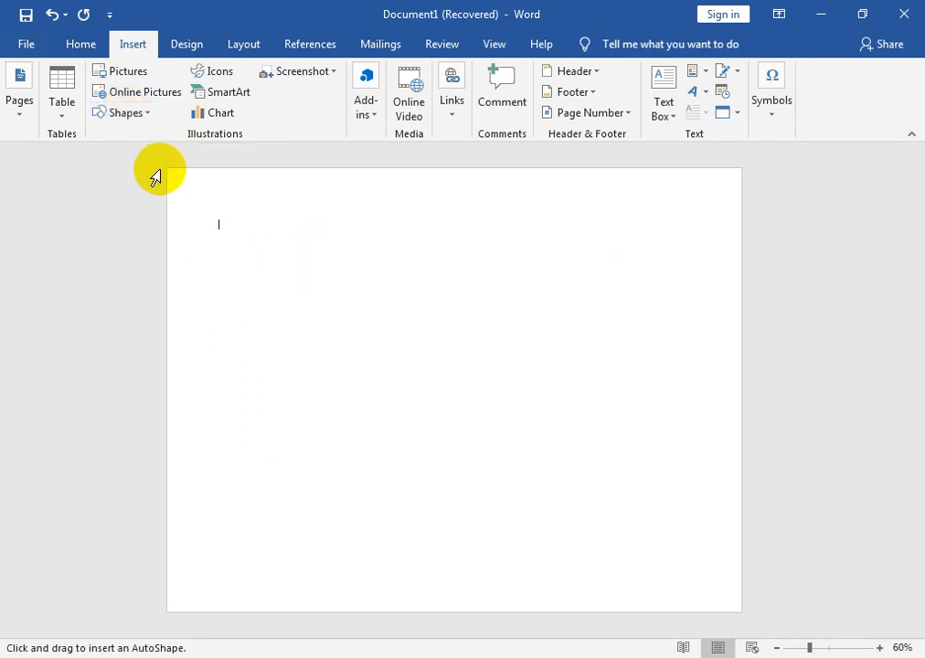
mouse_move(167, 167)
mouse_down()
mouse_move(615, 351)
mouse_move(743, 347)
mouse_up()
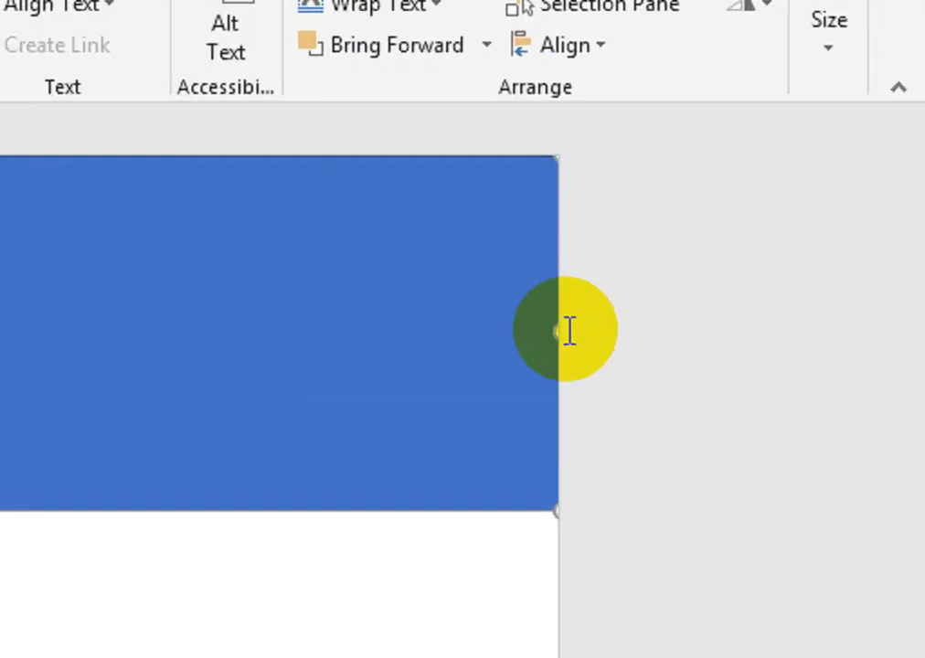
Widen the rectangle so both of its sides extend beyond the page edges.
drag(742, 256, 772, 254)
drag(618, 327, 679, 329)
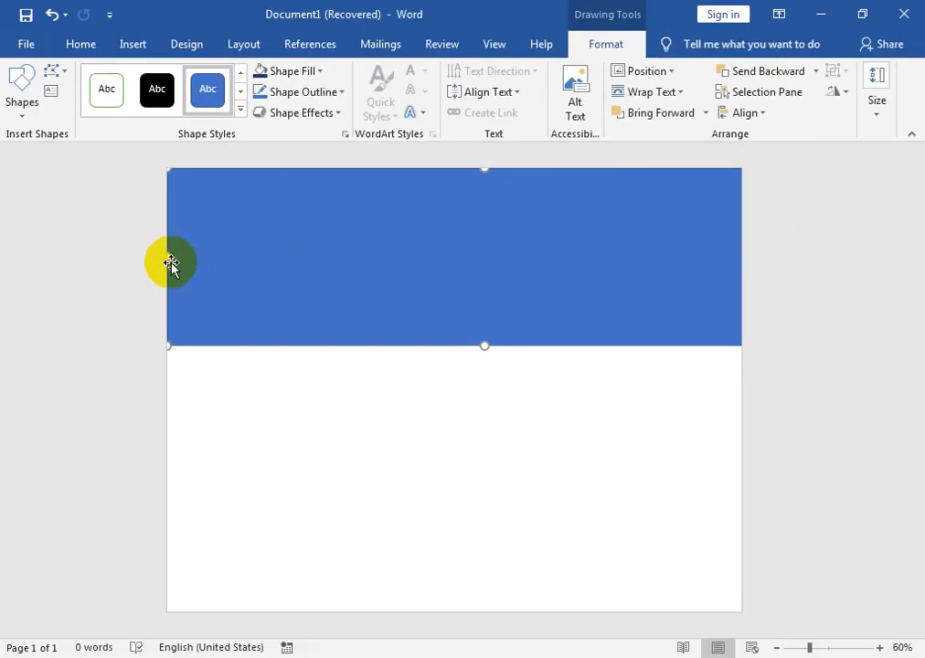
drag(128, 263, 124, 262)
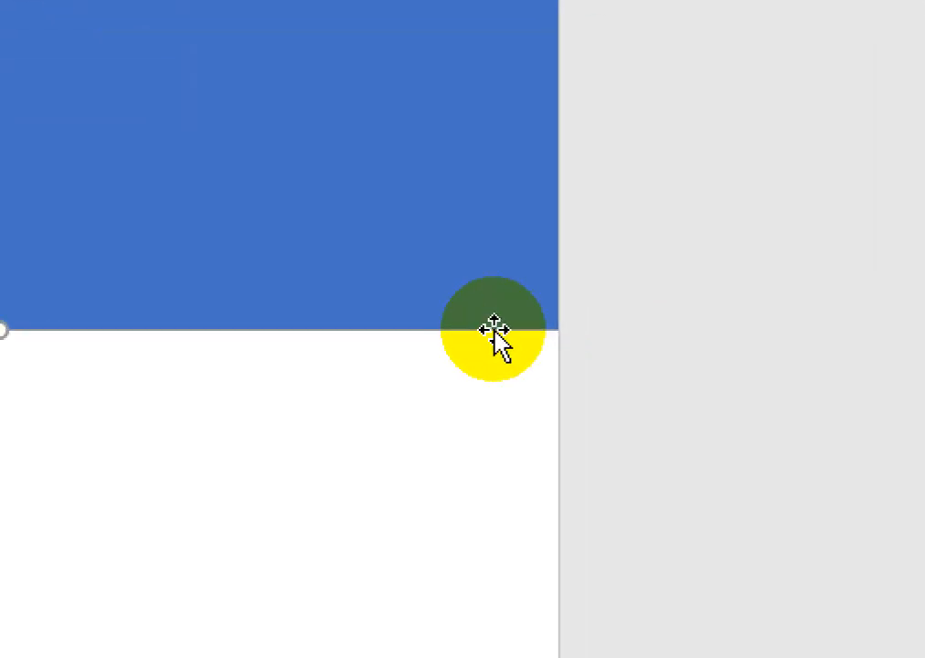
Edit the rectangle's points and add a point on its lower edge near the right end.
right_click(493, 330)
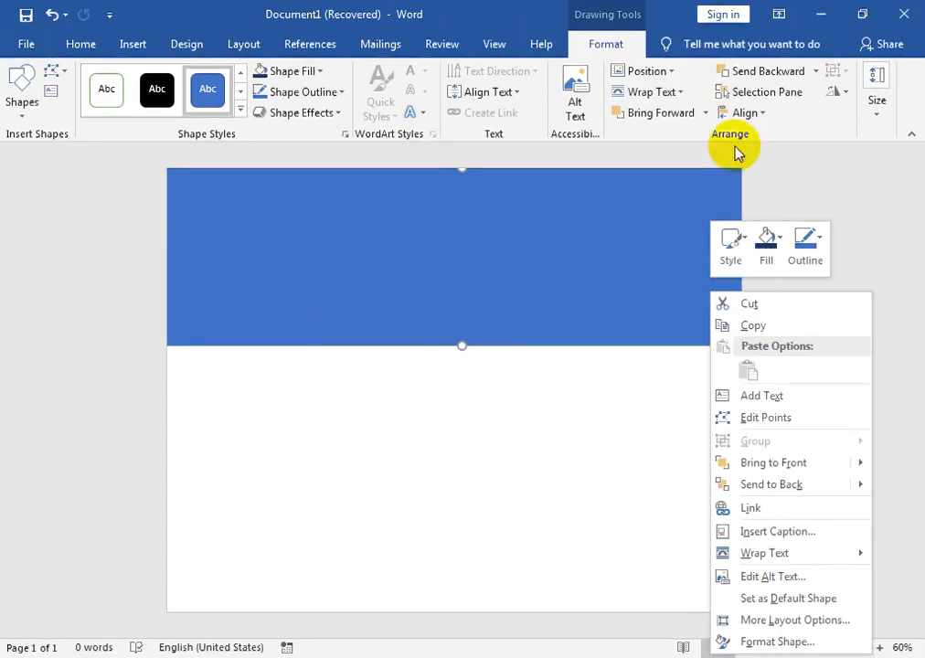
click(629, 44)
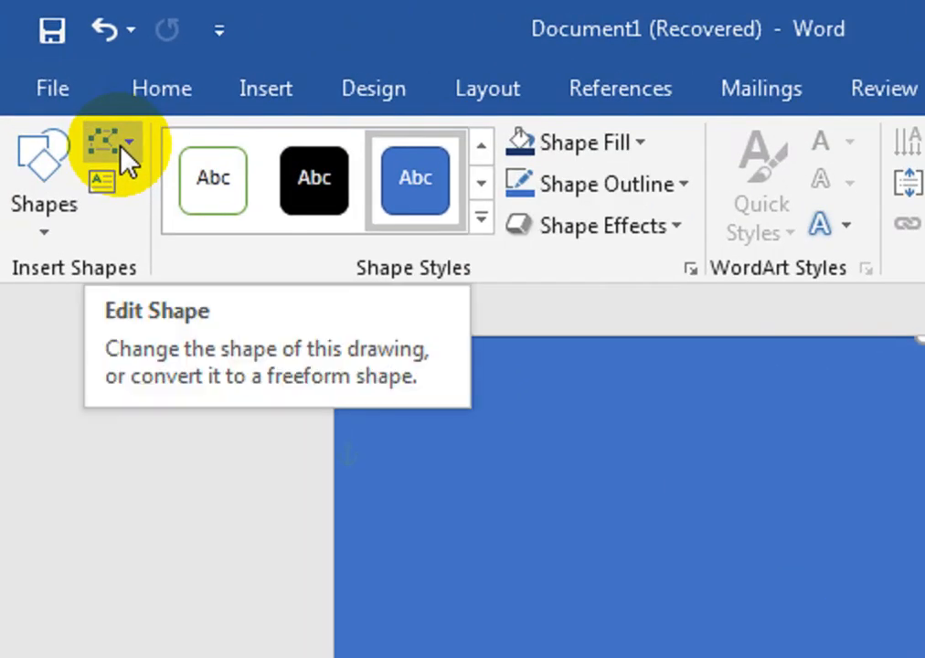
click(119, 147)
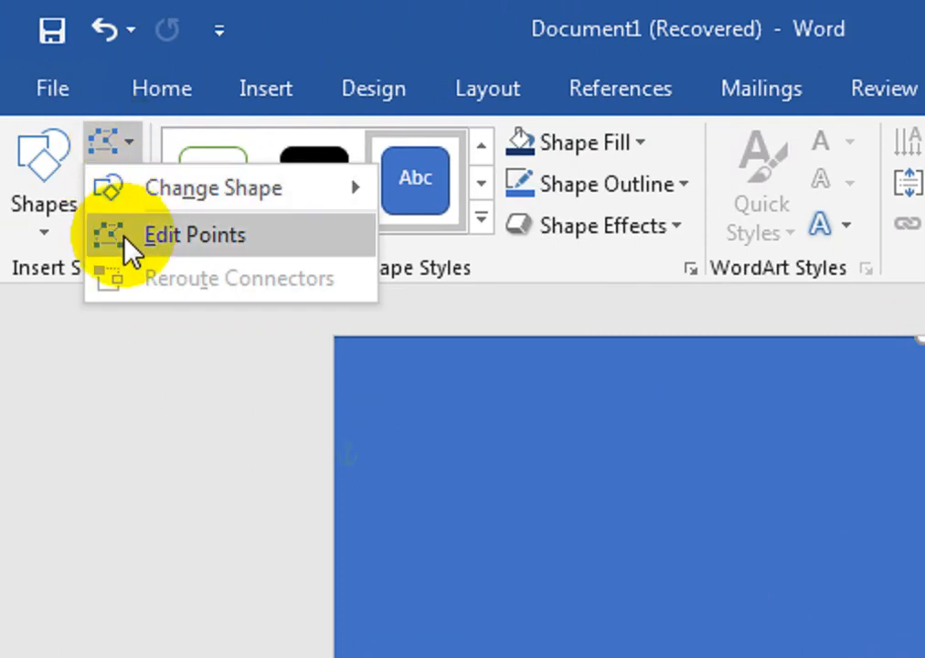
click(128, 236)
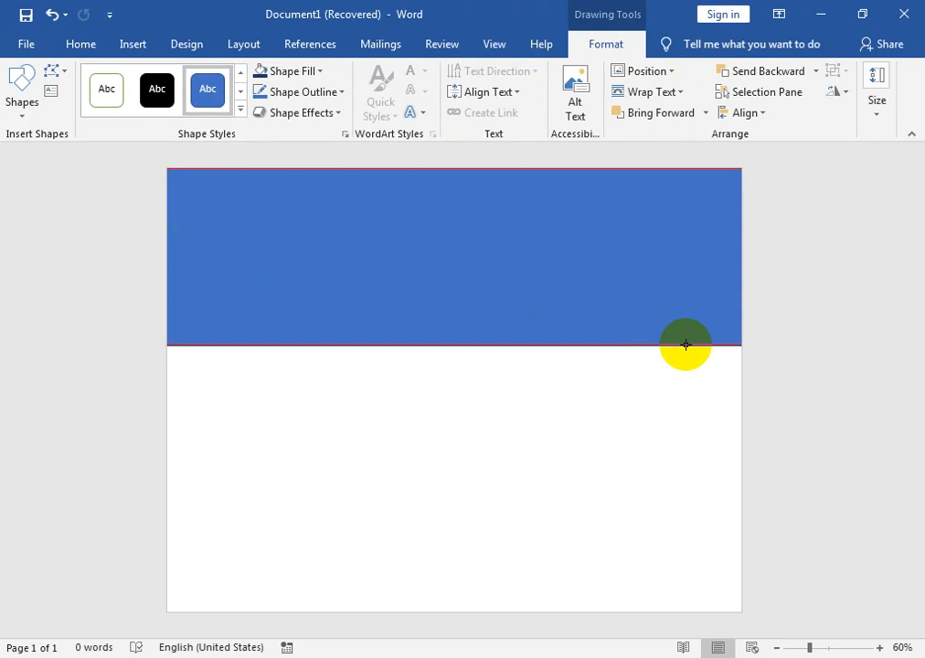
right_click(686, 345)
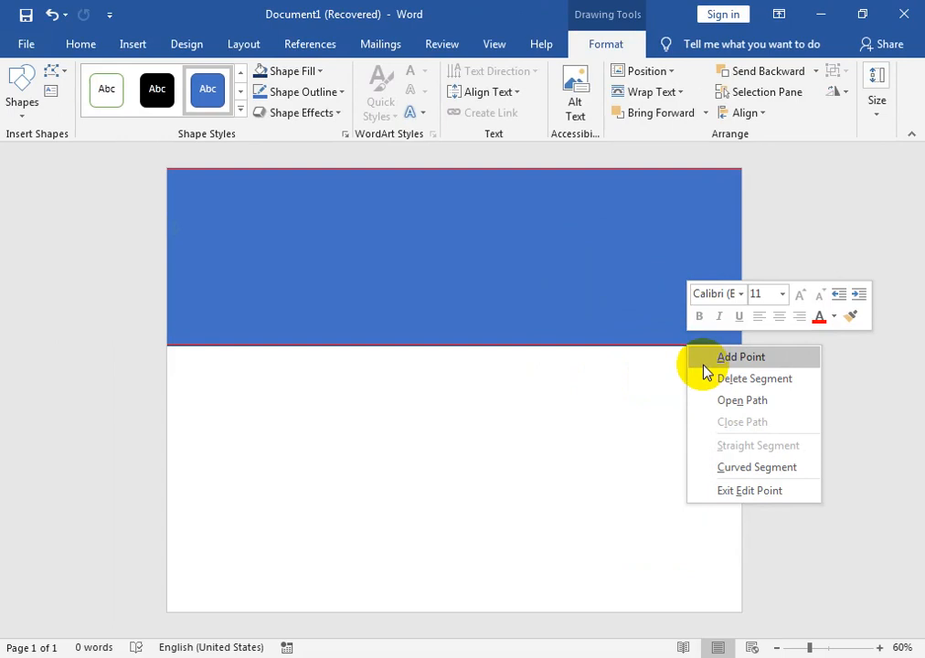
click(704, 367)
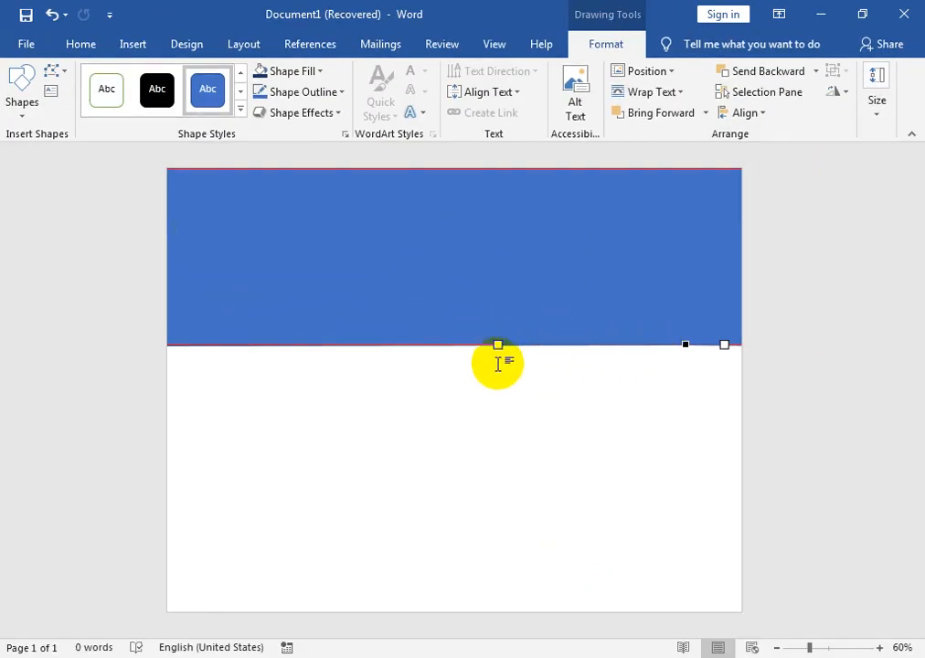
right_click(506, 370)
click(504, 340)
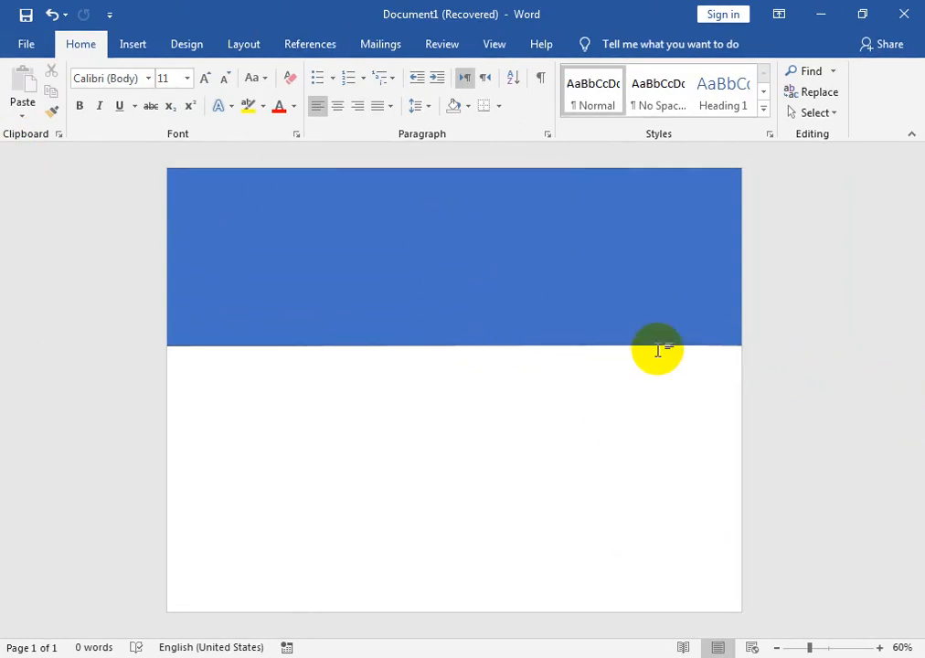
Reopen point editing, add another point on the rectangle's lower edge near the right end, and pull its handle downward to form a wave.
click(582, 204)
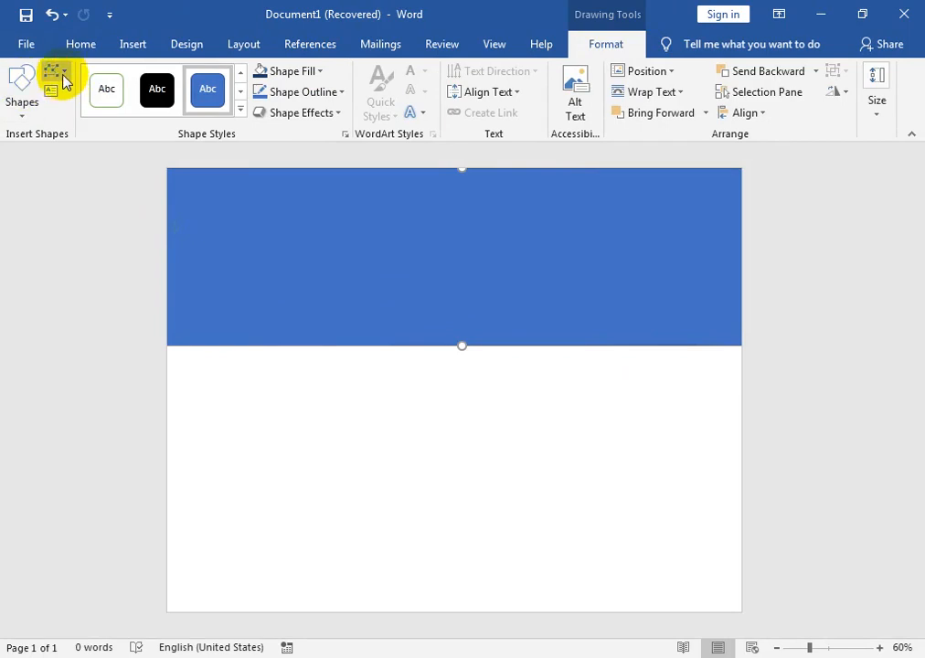
click(56, 70)
click(81, 117)
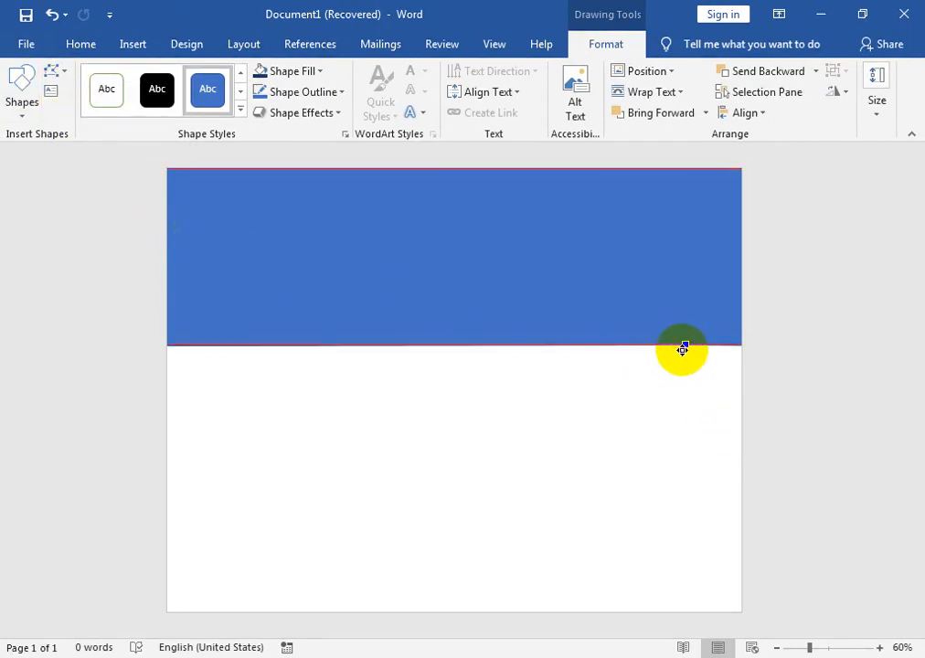
right_click(682, 344)
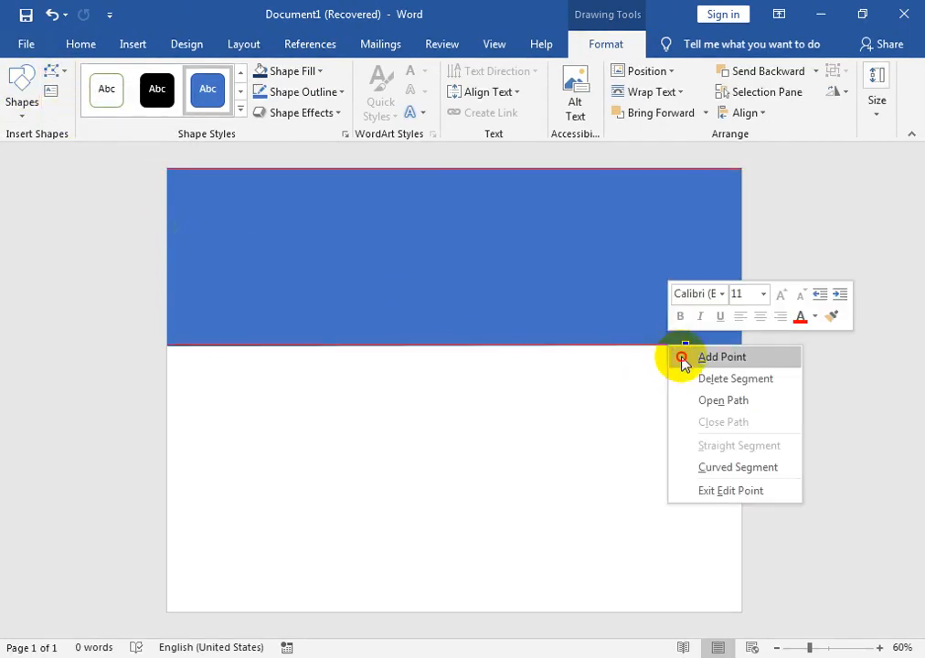
click(720, 357)
drag(484, 343, 479, 528)
click(739, 256)
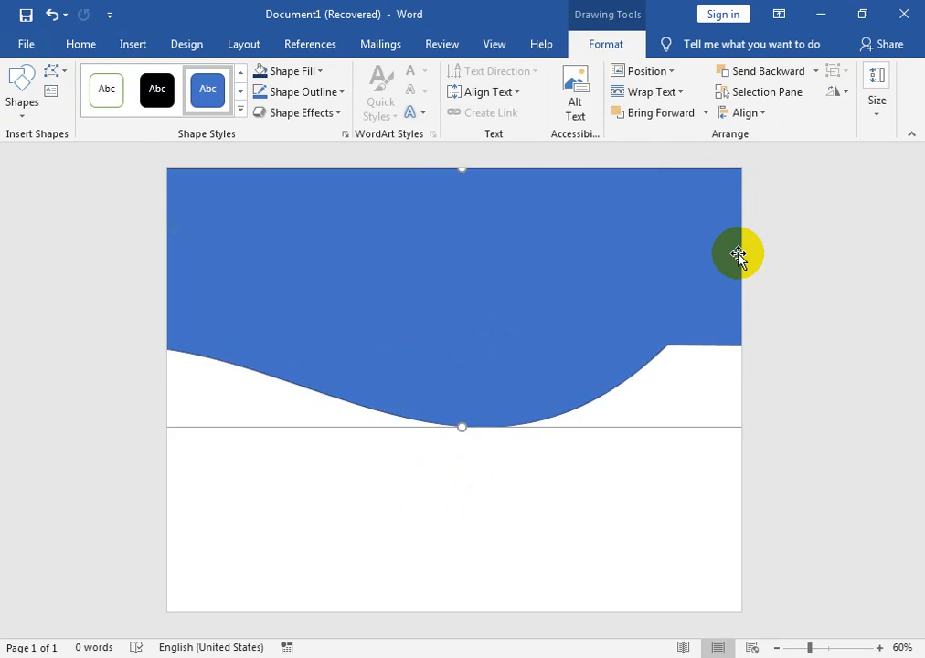
Move the wave shape up and stretch it past the page's right edge, so the flat end falls outside the page.
drag(547, 389, 467, 316)
drag(723, 285, 919, 279)
drag(681, 325, 715, 266)
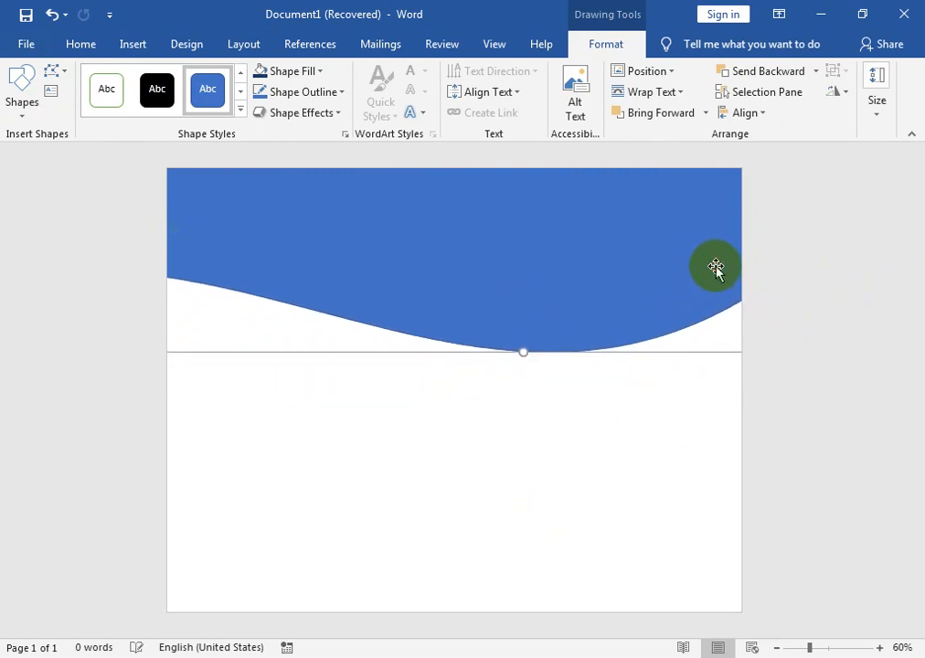
Flip the wave shape horizontally and shift it left and up so its flat end lies off the page.
click(436, 259)
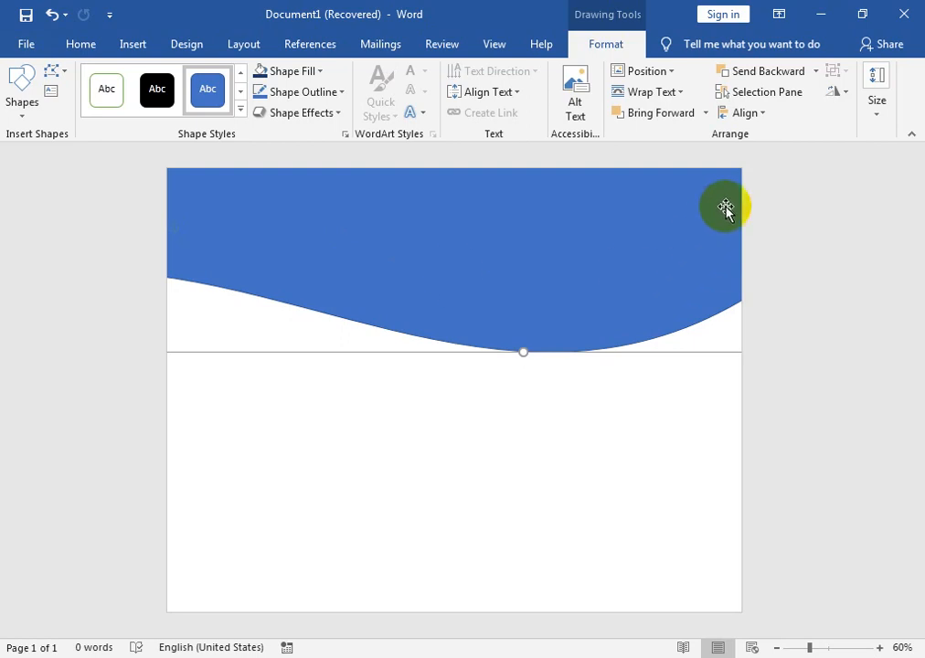
click(836, 93)
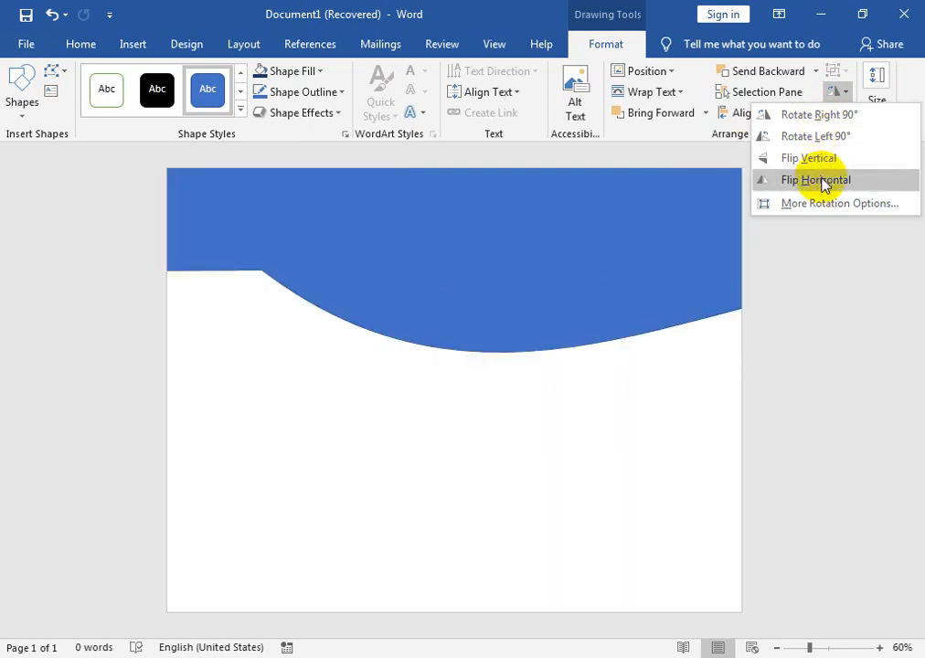
click(820, 180)
click(281, 283)
drag(271, 229, 120, 207)
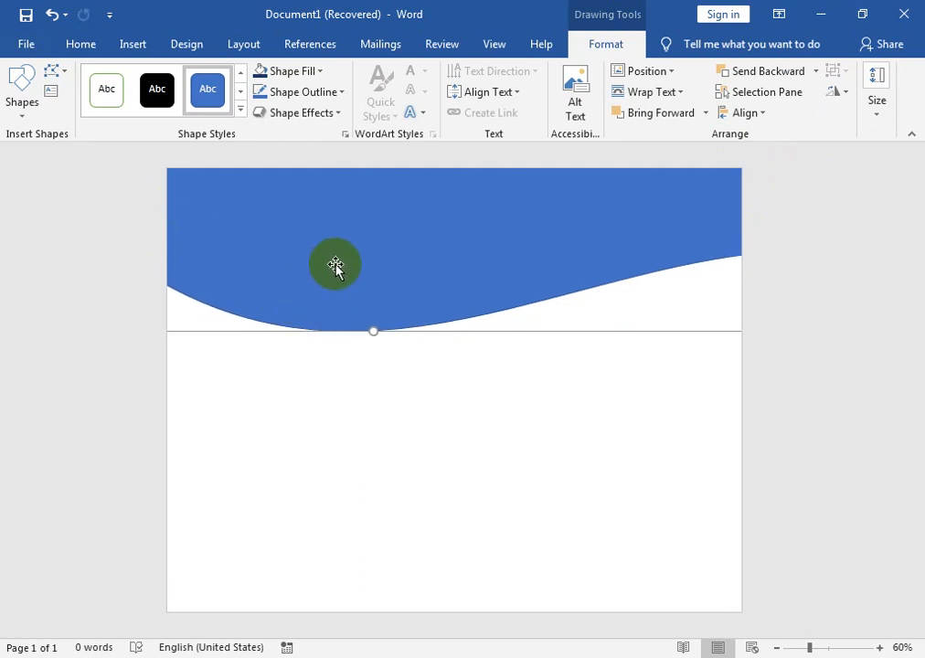
Fill the wave shape with Blue, Accent 1, Darker 25% and apply a gradient from the Dark Variations.
click(316, 73)
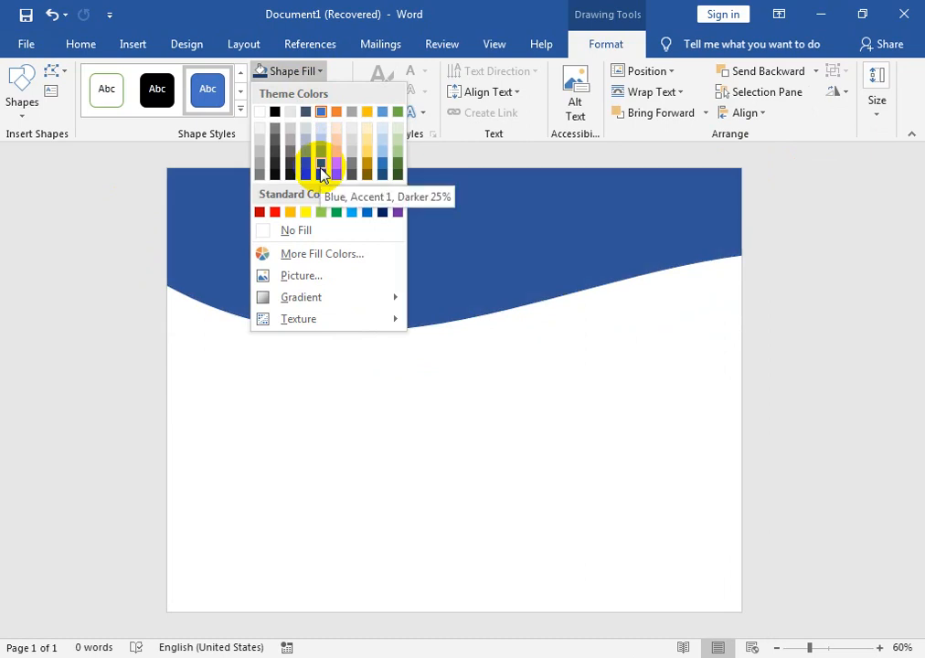
click(320, 165)
click(304, 71)
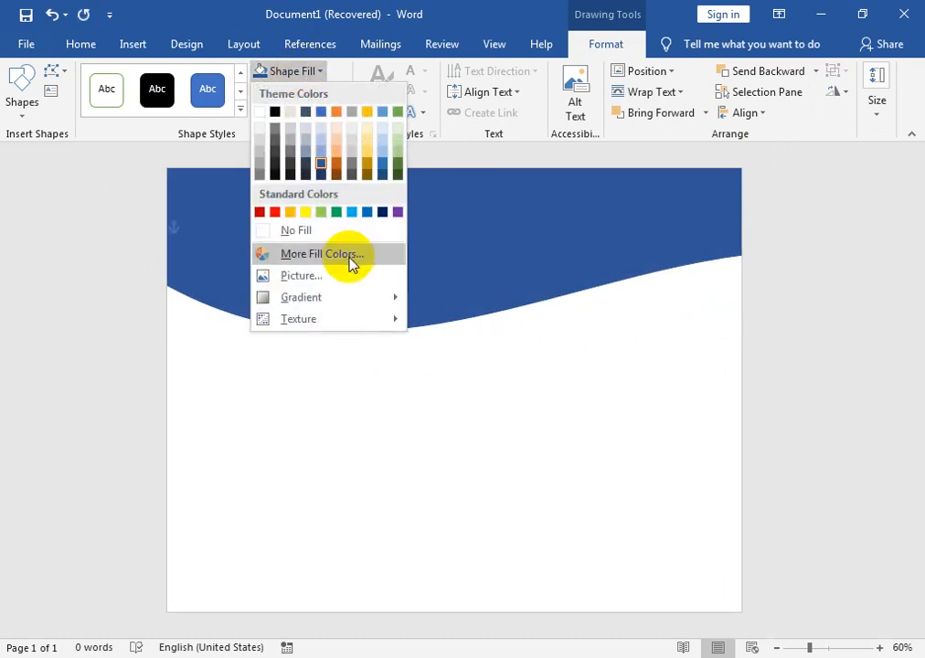
mouse_move(375, 302)
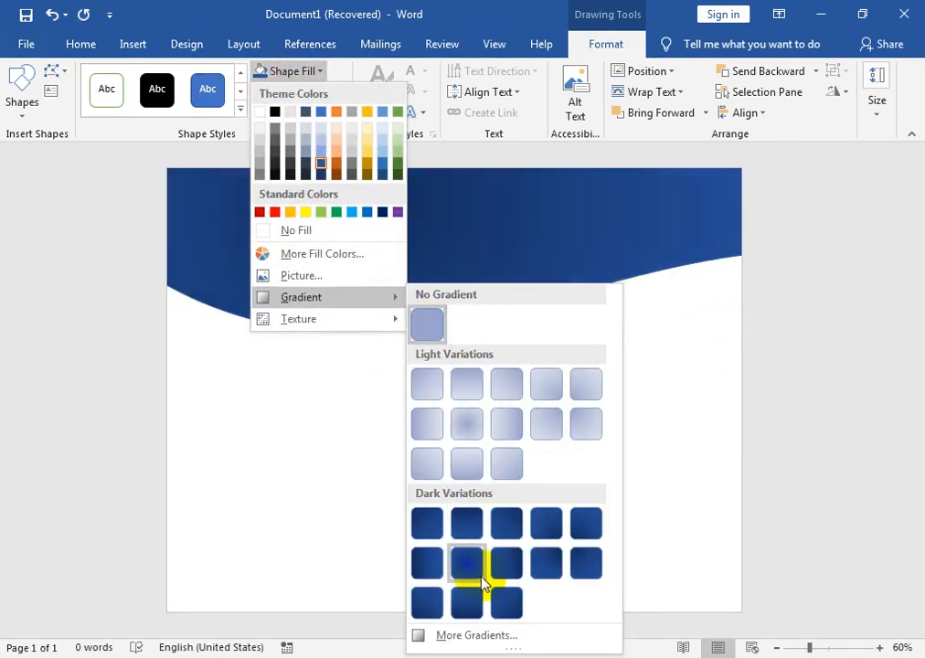
click(505, 596)
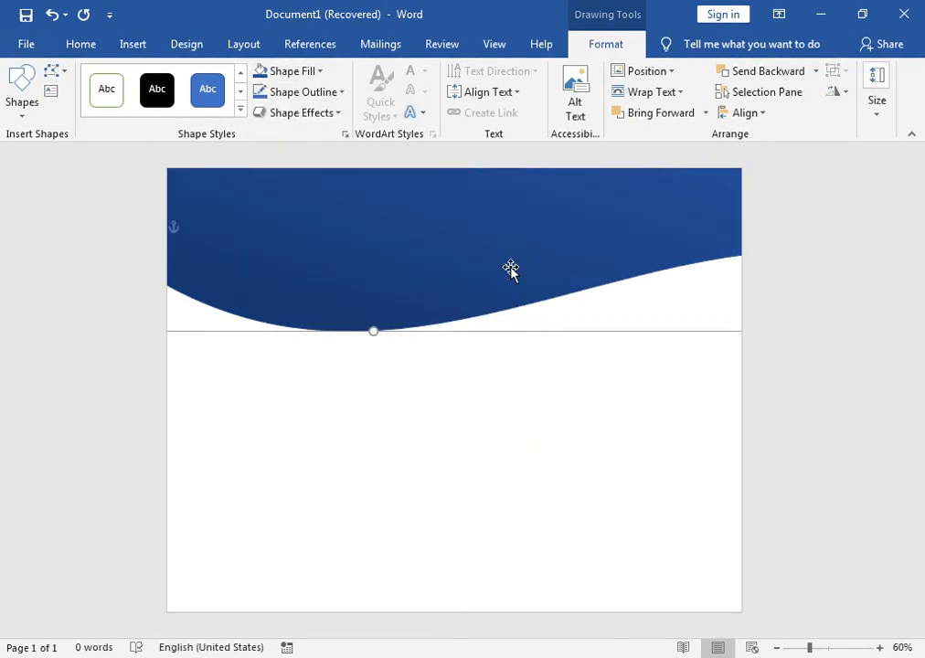
Duplicate the blue wave shape slightly lower on the page and send the copy to the back.
drag(486, 265, 479, 304)
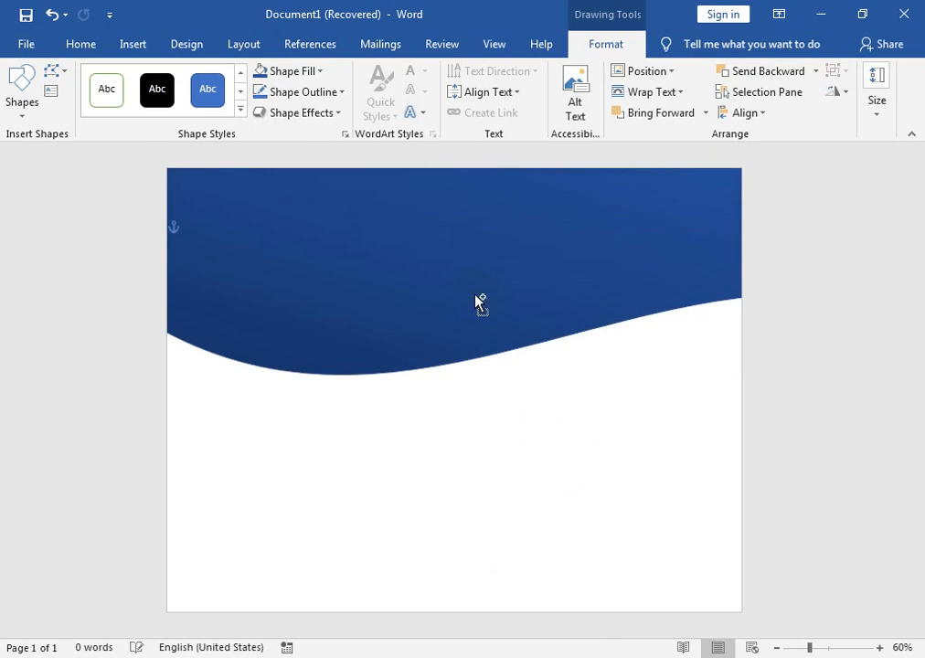
click(704, 112)
click(819, 73)
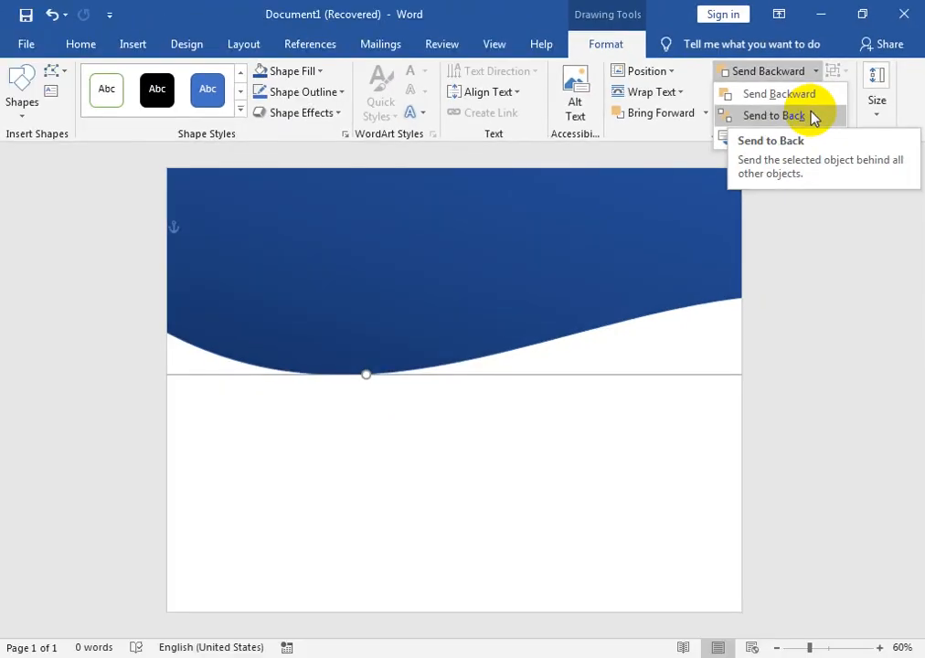
click(699, 233)
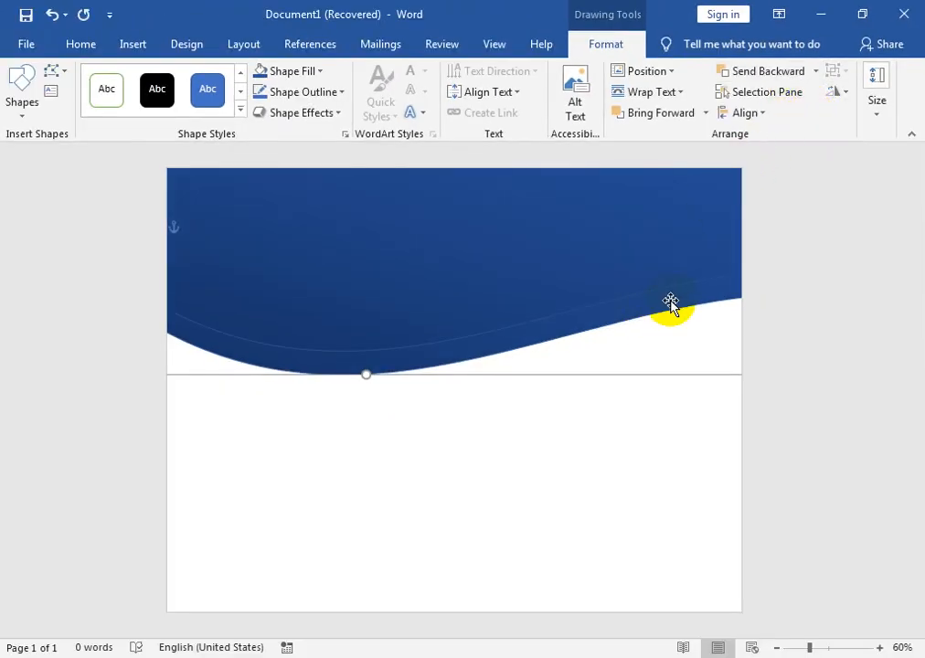
Fill the rear wave copy with light gold so it forms a band beneath the blue wave.
click(320, 71)
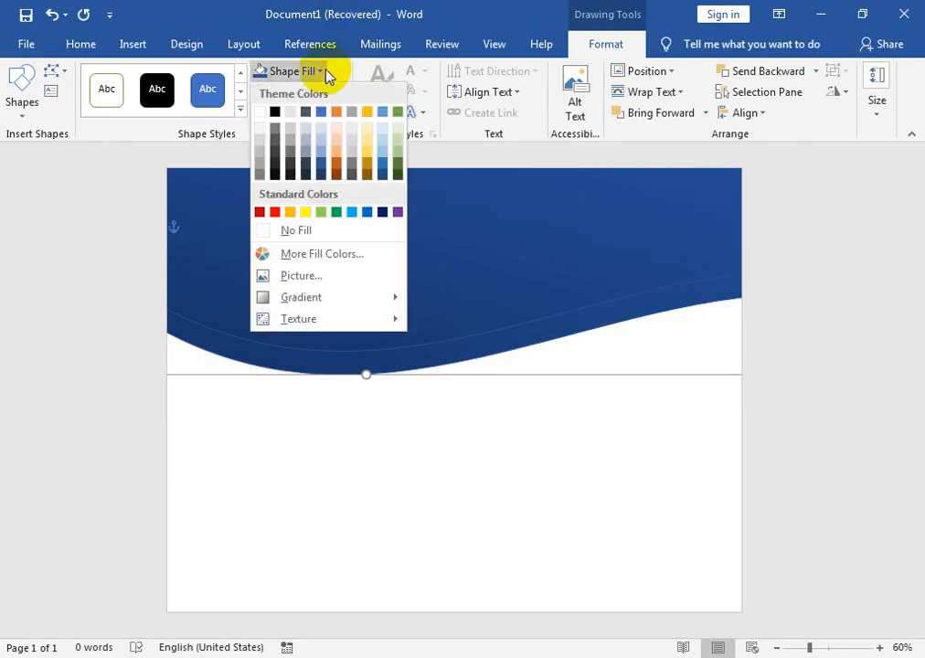
click(370, 160)
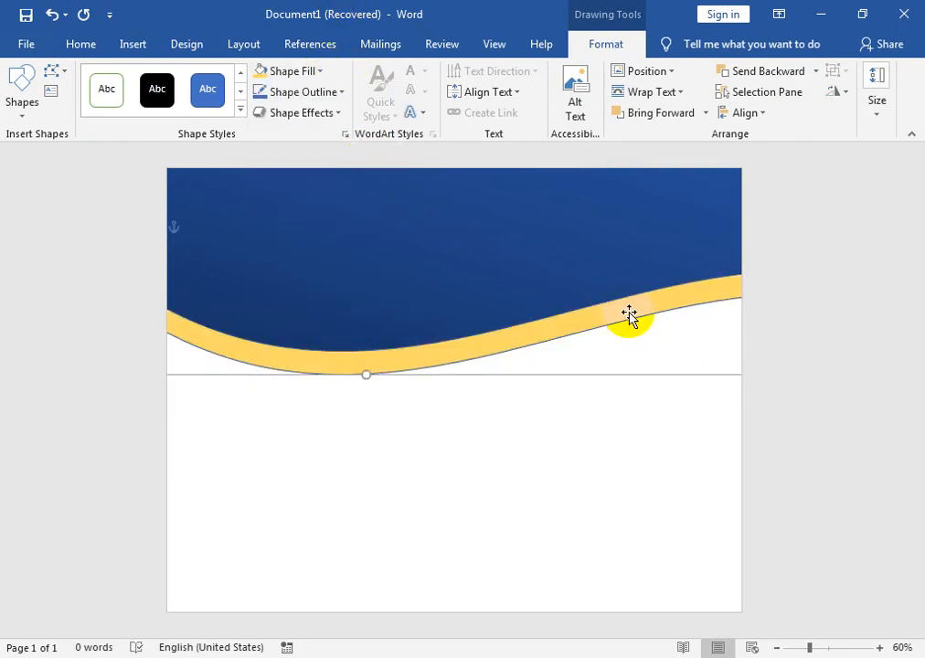
Rotate the gold wave slightly and reposition it behind the blue wave so its band tapers toward the page's right edge.
drag(630, 307, 626, 411)
drag(366, 175, 341, 177)
mouse_move(326, 396)
mouse_down()
mouse_move(320, 325)
mouse_move(320, 414)
mouse_up()
drag(339, 182, 357, 182)
drag(349, 430, 333, 347)
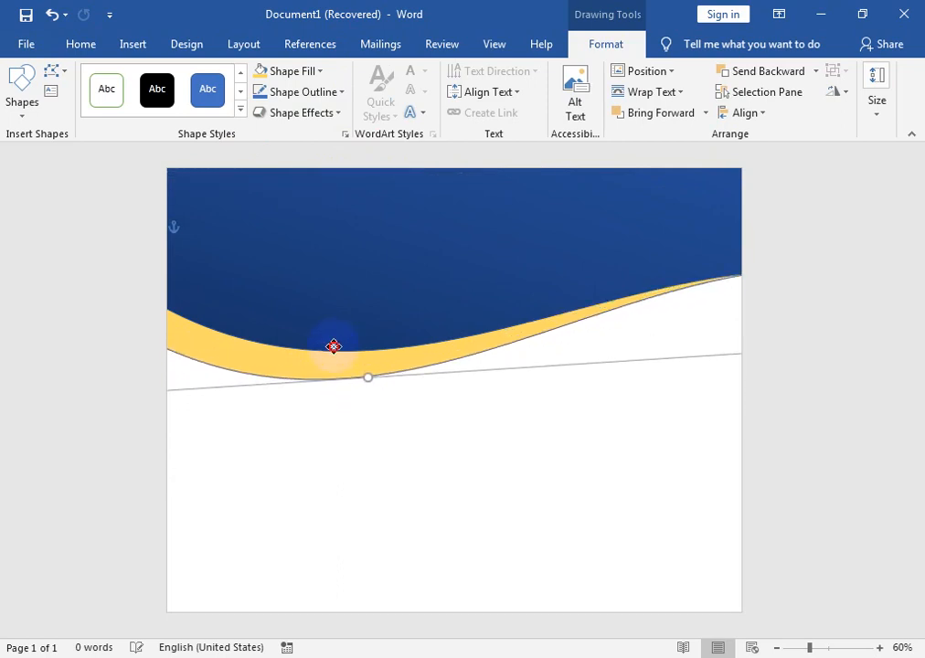
click(408, 445)
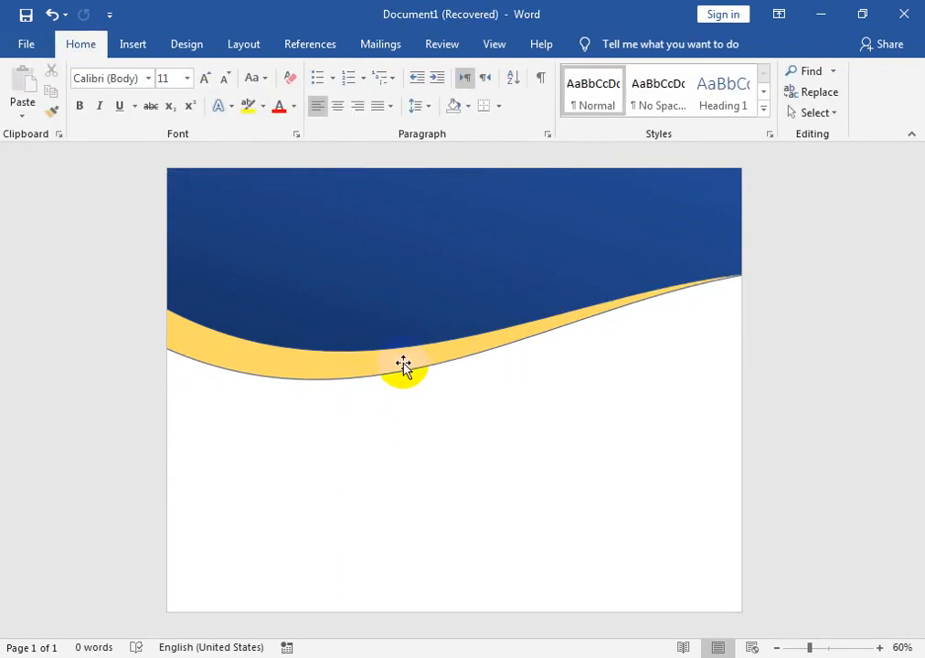
Select both the blue and gold waves and group them into one object.
click(403, 326)
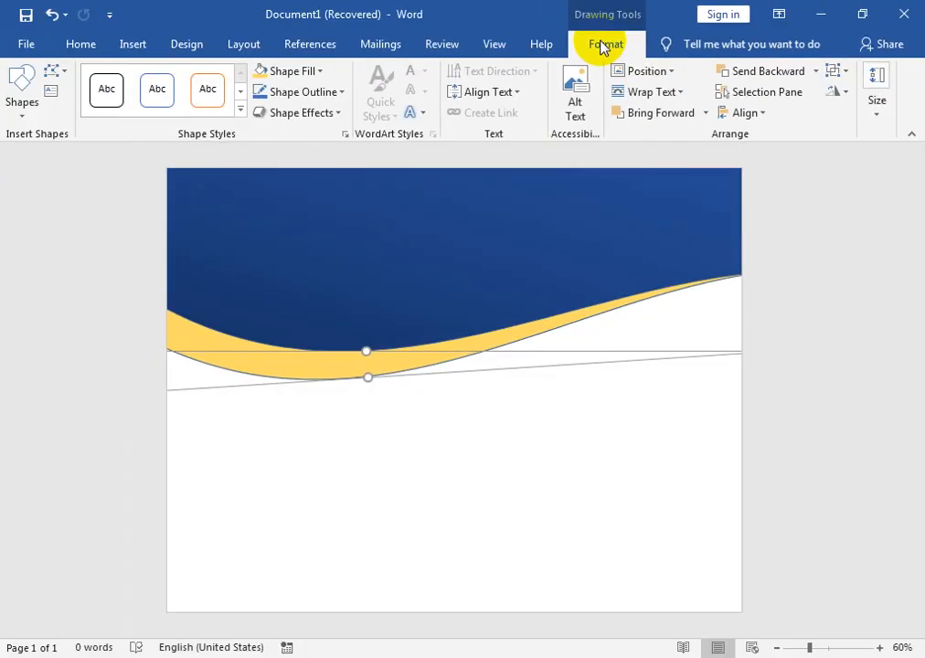
click(843, 75)
click(863, 95)
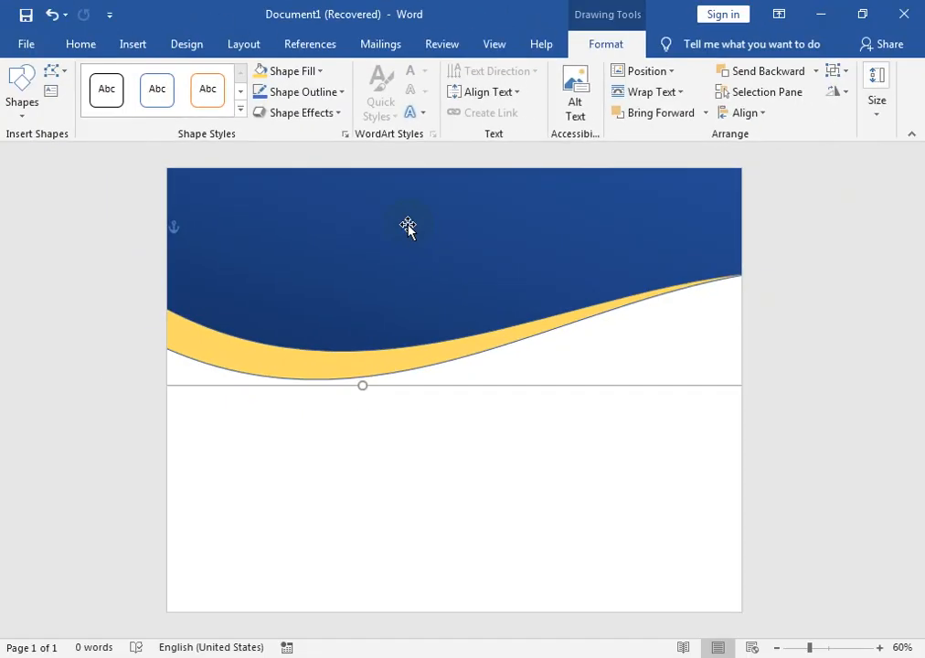
Duplicate the grouped waves and place the copy along the lower edge of the page.
click(402, 246)
click(411, 366)
drag(374, 260, 354, 593)
click(405, 455)
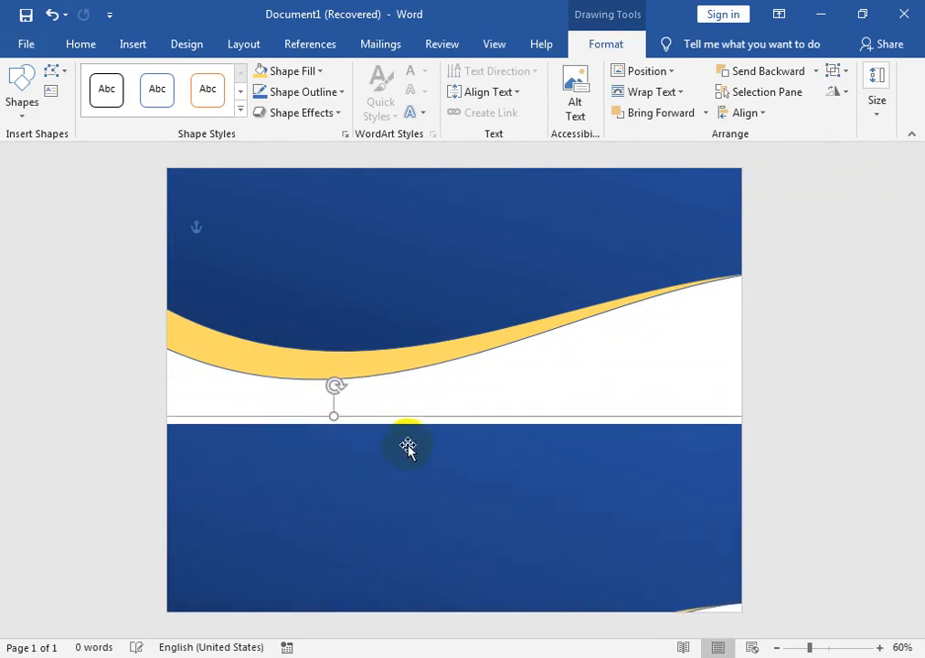
drag(408, 469, 402, 560)
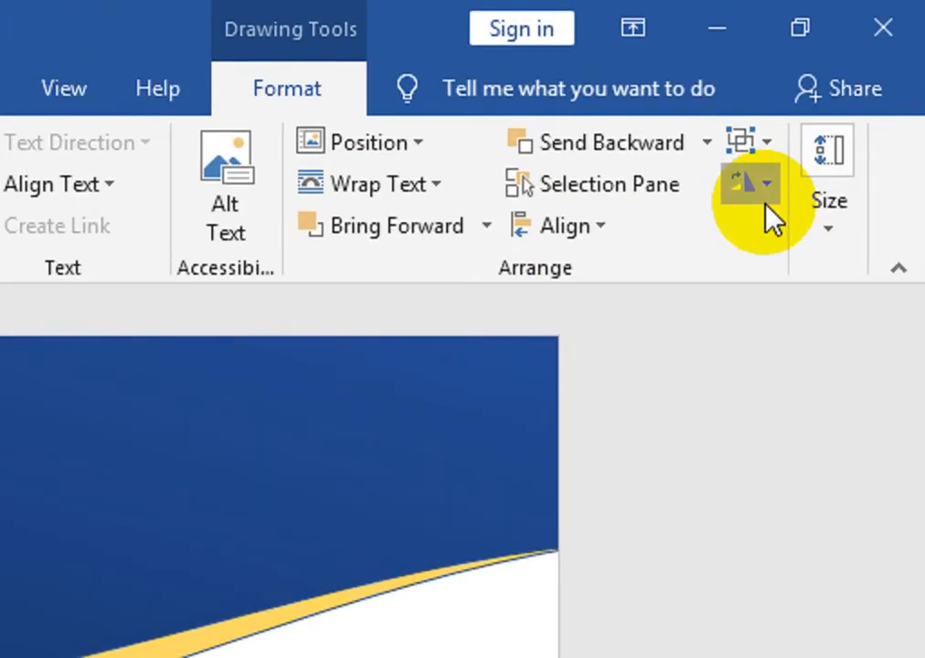
Flip the lower wave copy vertically and horizontally, and shift it toward the page's lower-right corner.
click(846, 103)
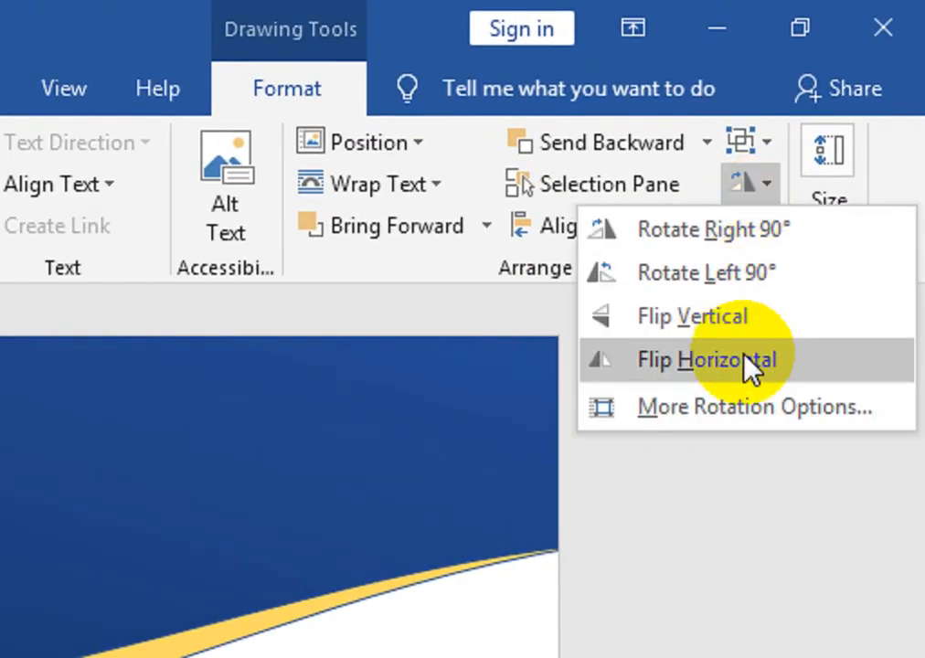
click(743, 315)
click(755, 185)
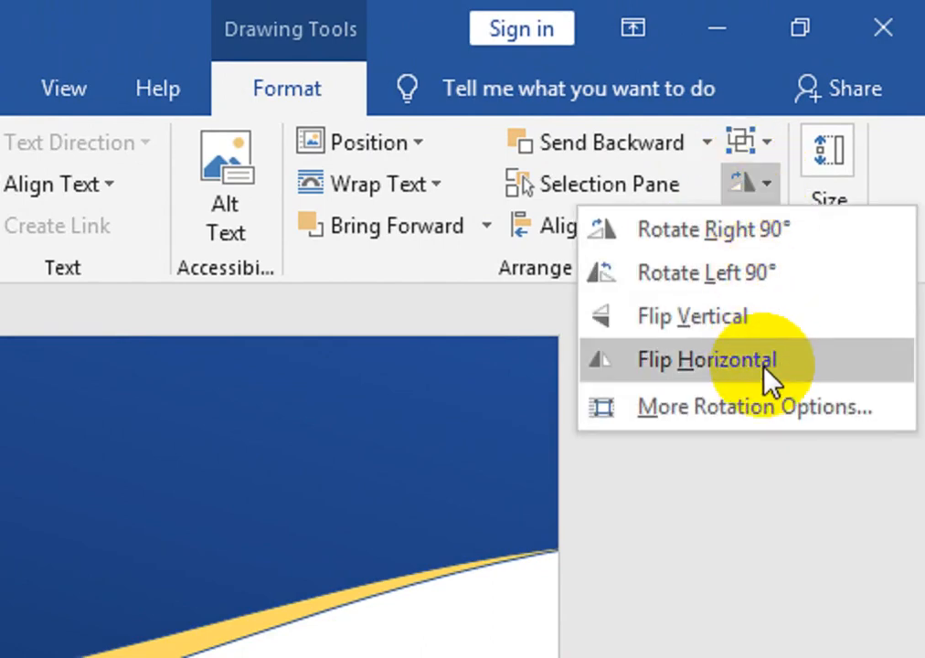
click(771, 378)
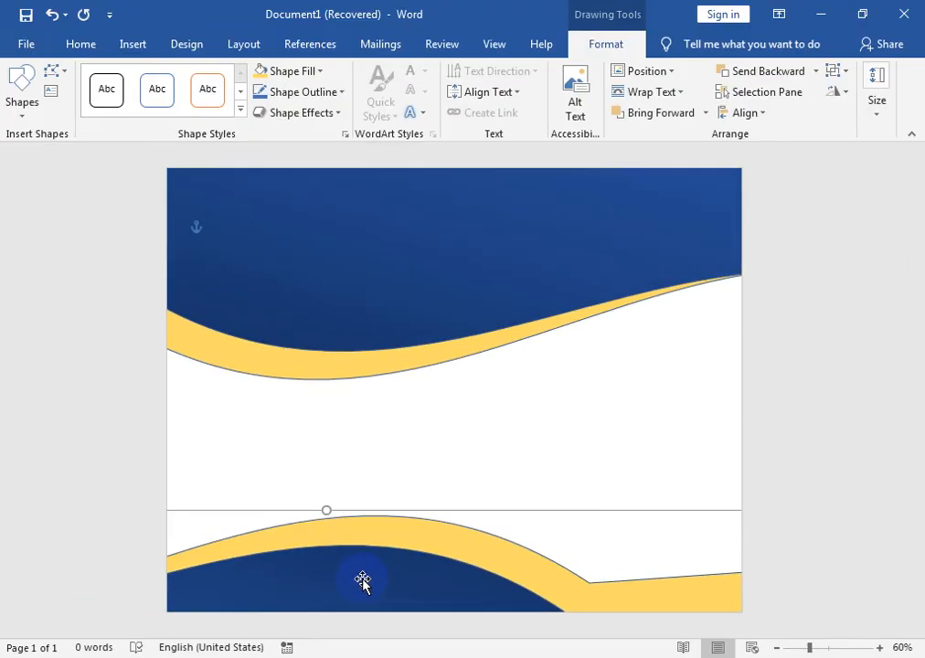
drag(506, 566, 594, 602)
Move the upper wave group slightly up and delete the flipped copy at the bottom of the page.
drag(414, 311, 413, 289)
drag(537, 579, 516, 578)
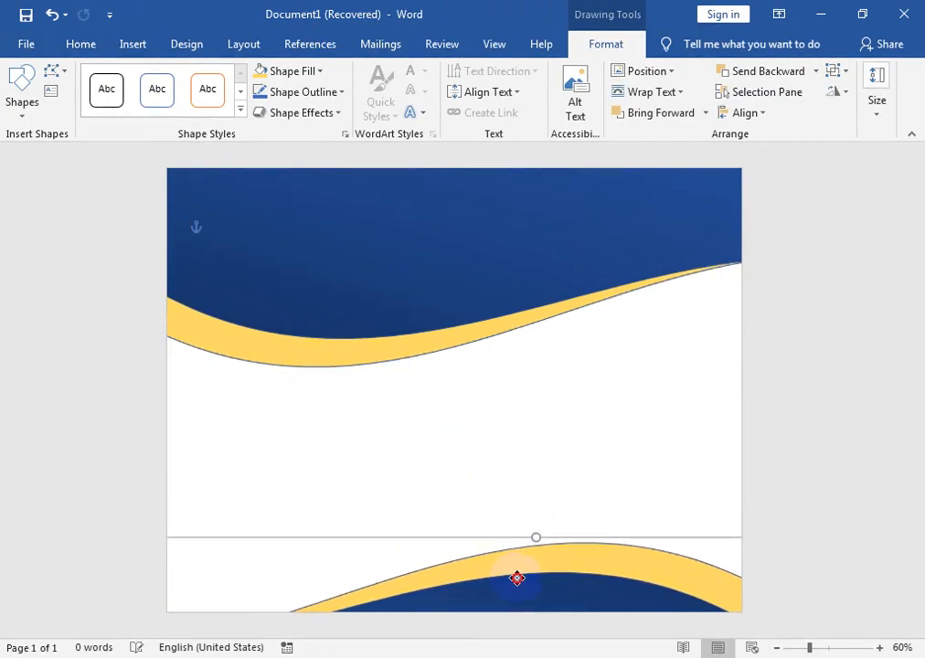
key(Delete)
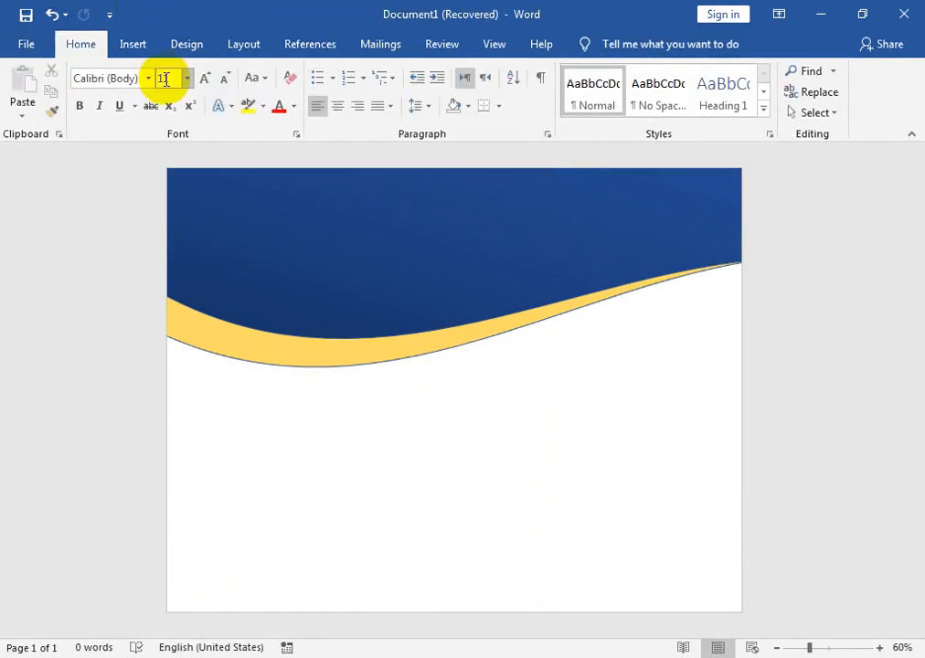
Set the page background color to a light orange from the theme colors.
click(184, 45)
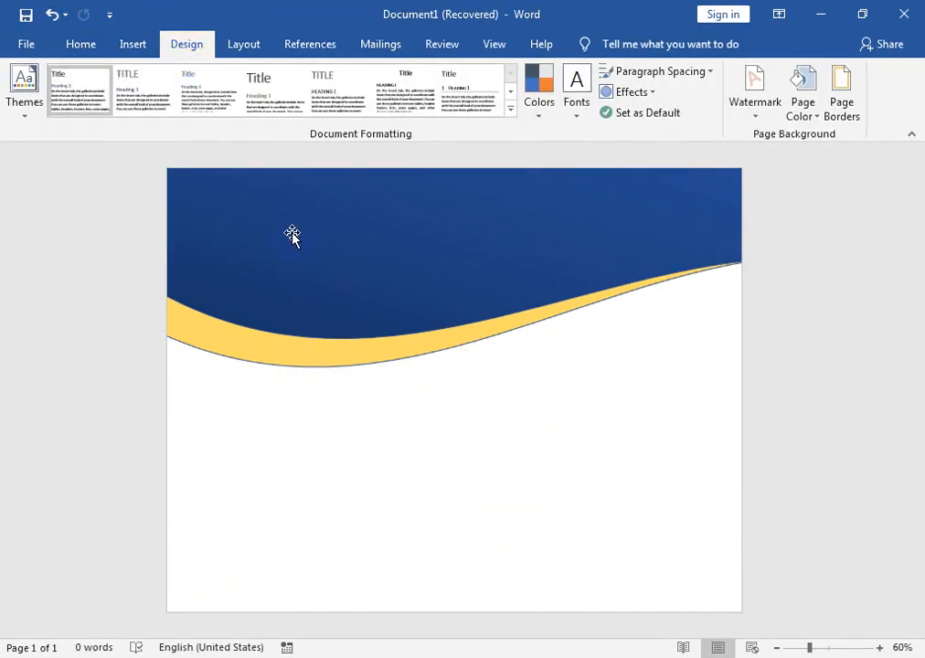
click(758, 115)
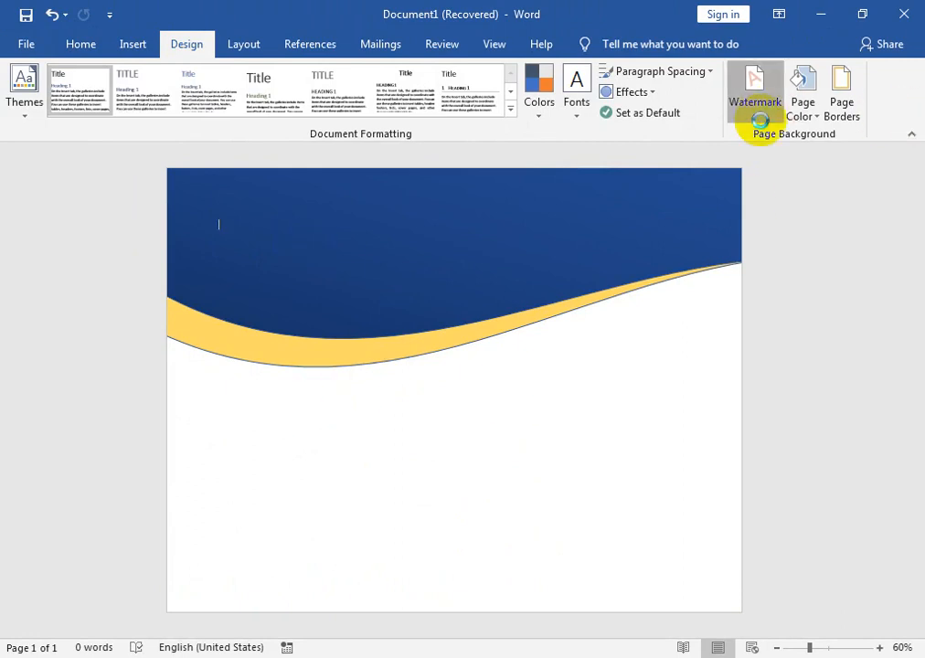
click(817, 119)
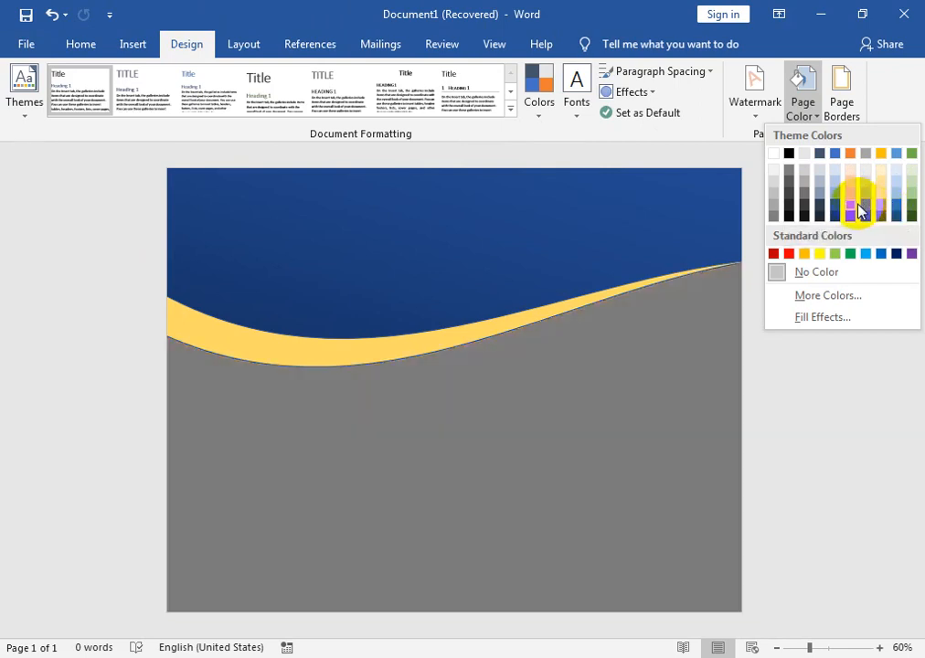
click(854, 196)
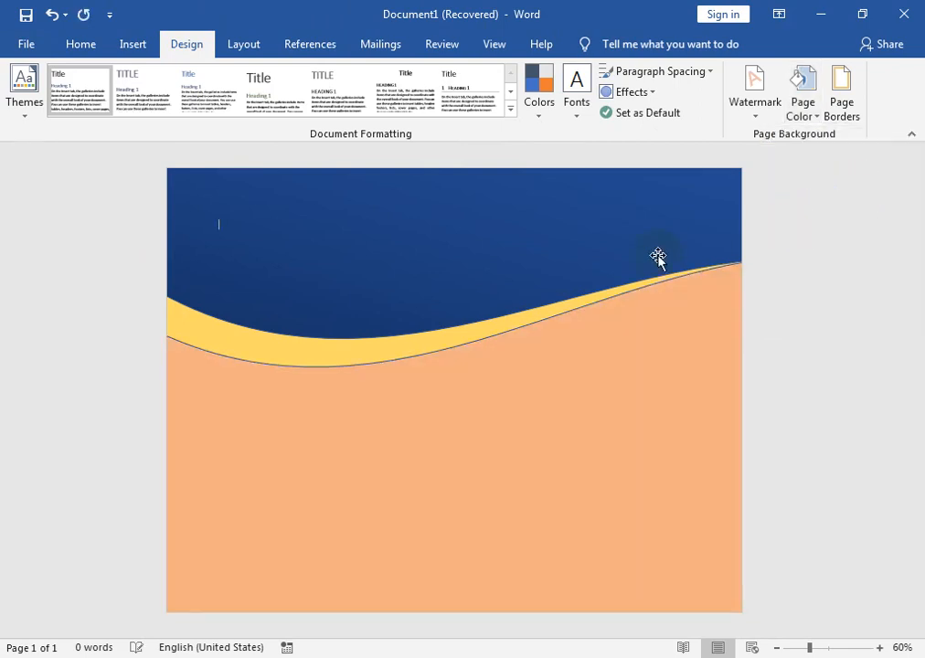
Draw a tall, narrow rounded-corner rectangle in the right part of the page, from the blue wave down to near the lower edge.
click(132, 44)
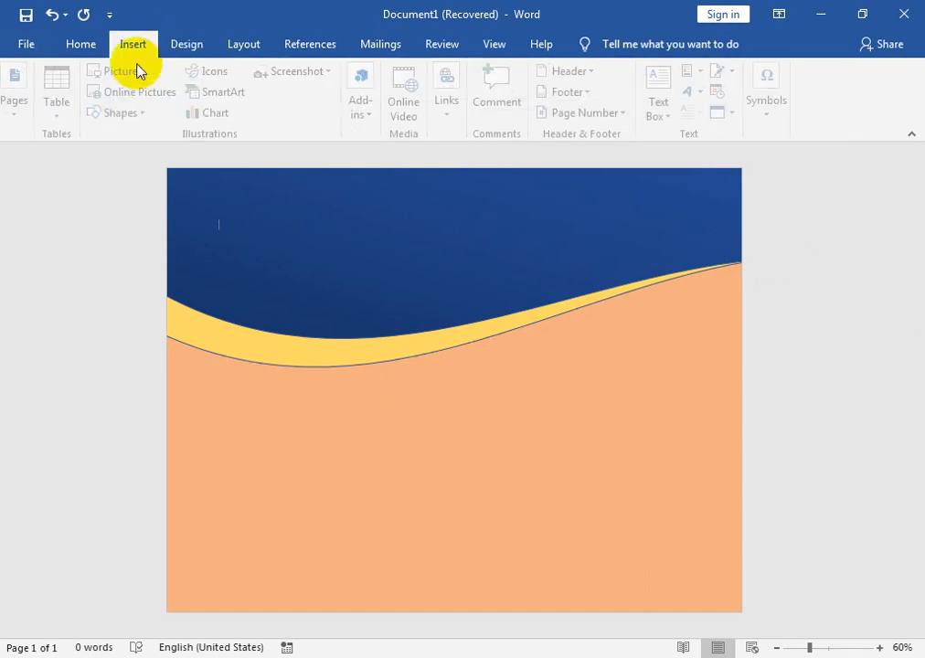
click(126, 114)
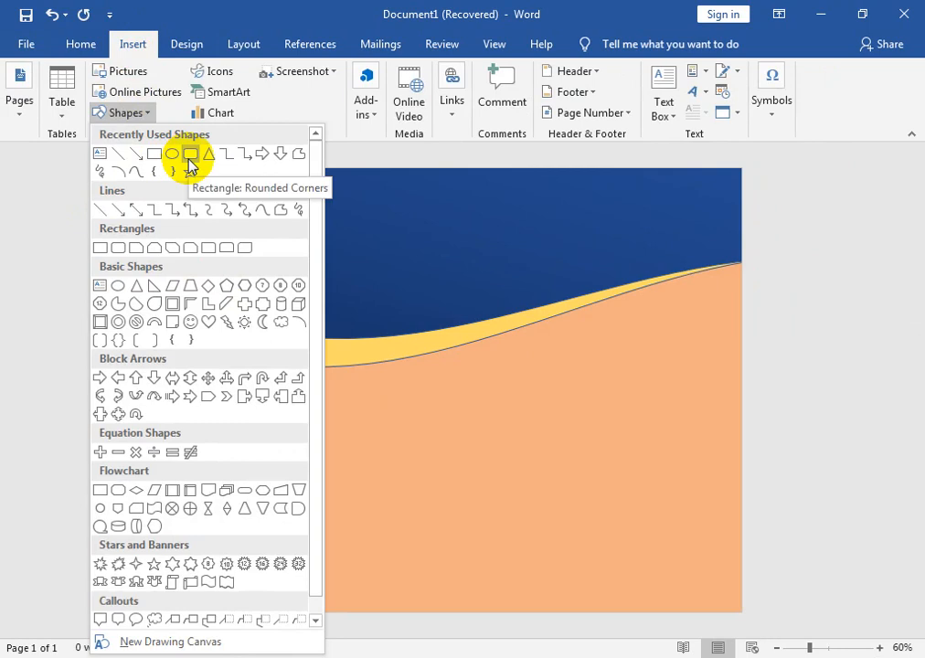
click(190, 157)
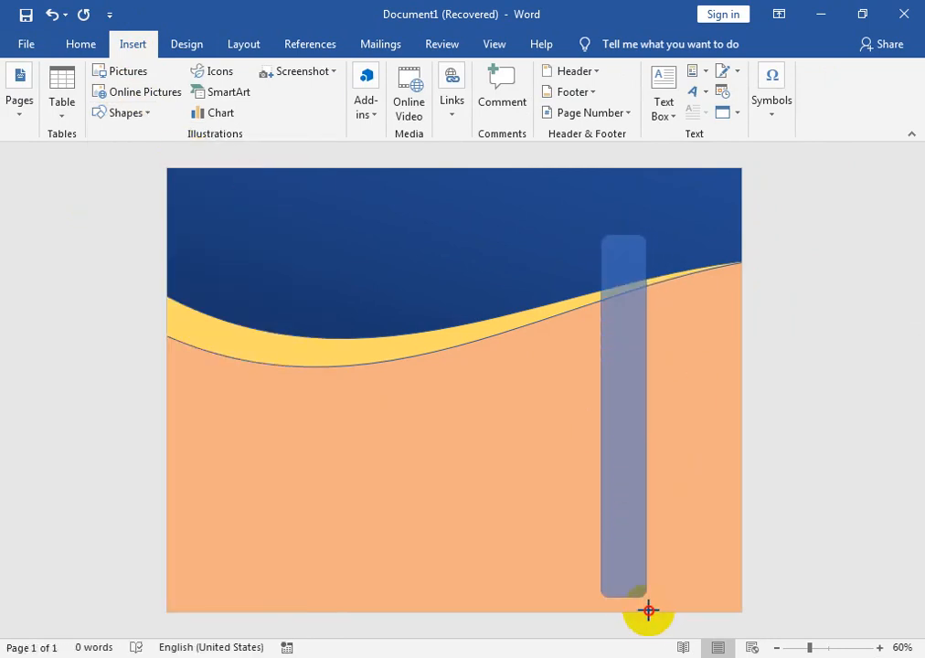
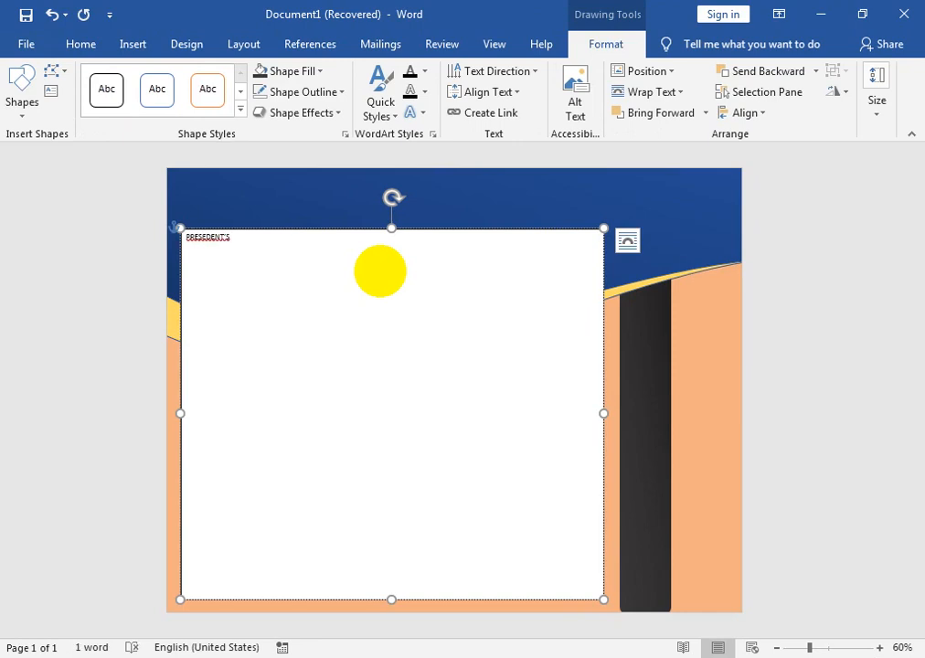
Correct the misspelled word in the text box to PRESIDENT’S and complete the title as "PRESIDENT’S STUDENT SERVICES AWARD".
double_click(211, 244)
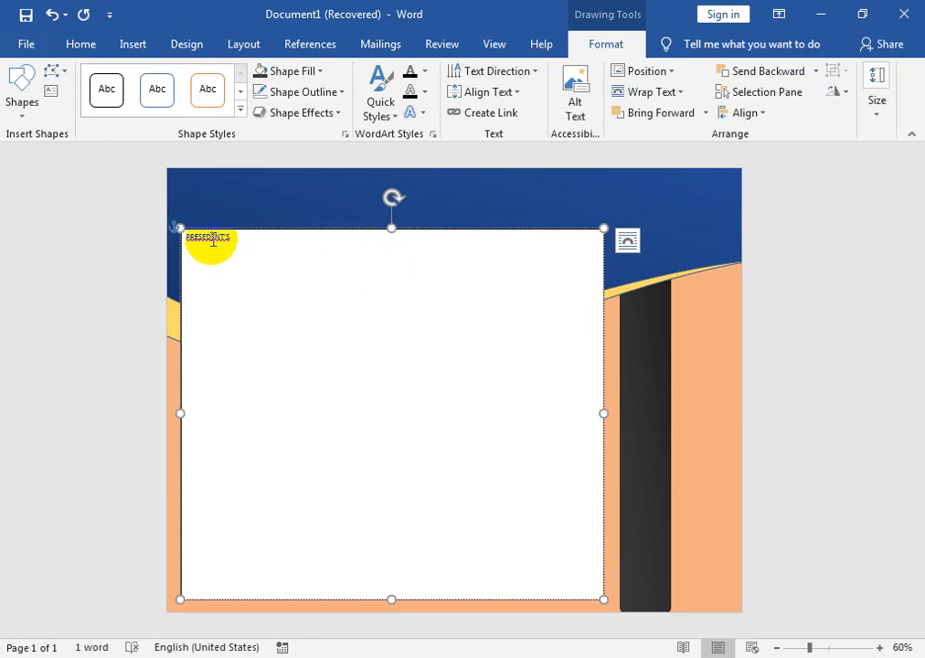
right_click(213, 240)
click(171, 345)
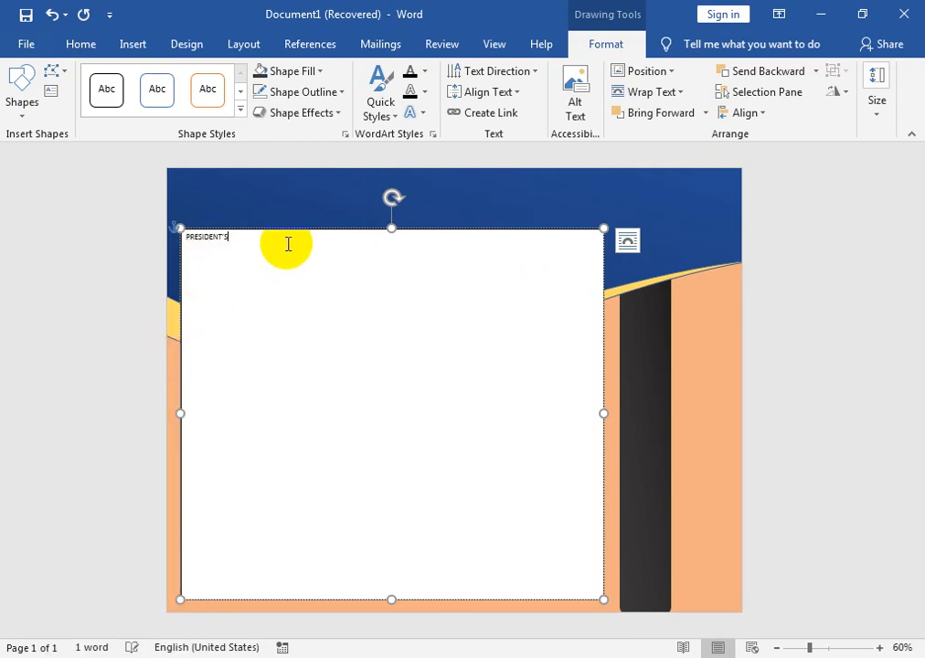
text(STUDENT SERVICES AWARD)
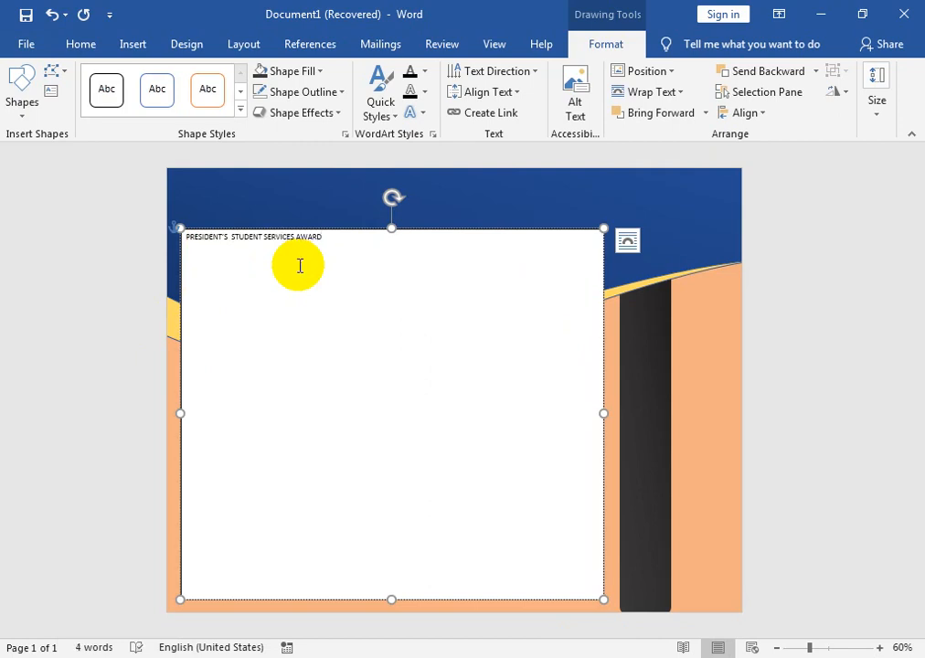
Center the title text in its box and increase its font size to 28.
key(ctrl+a)
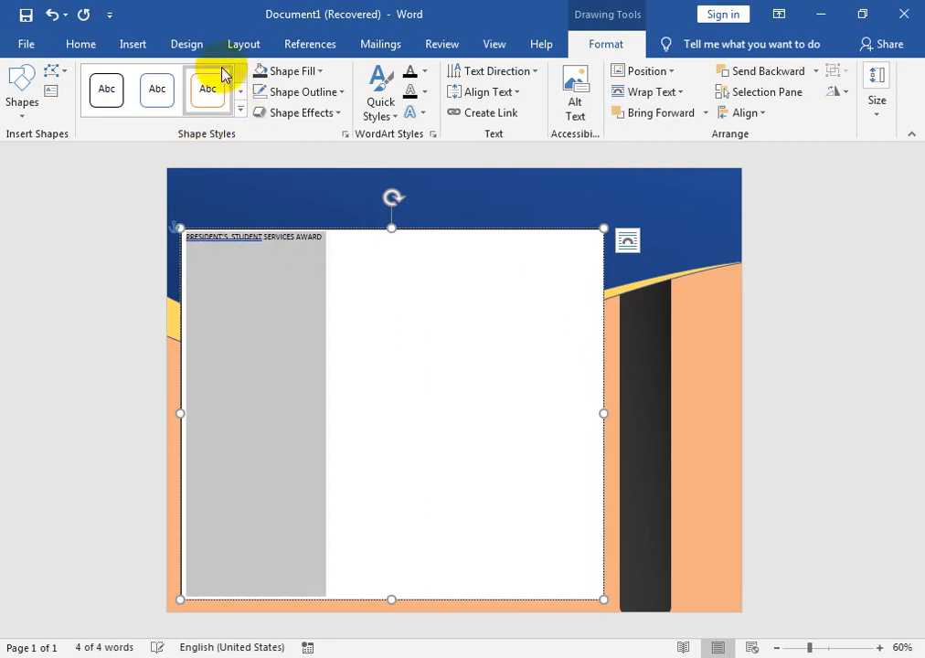
click(89, 51)
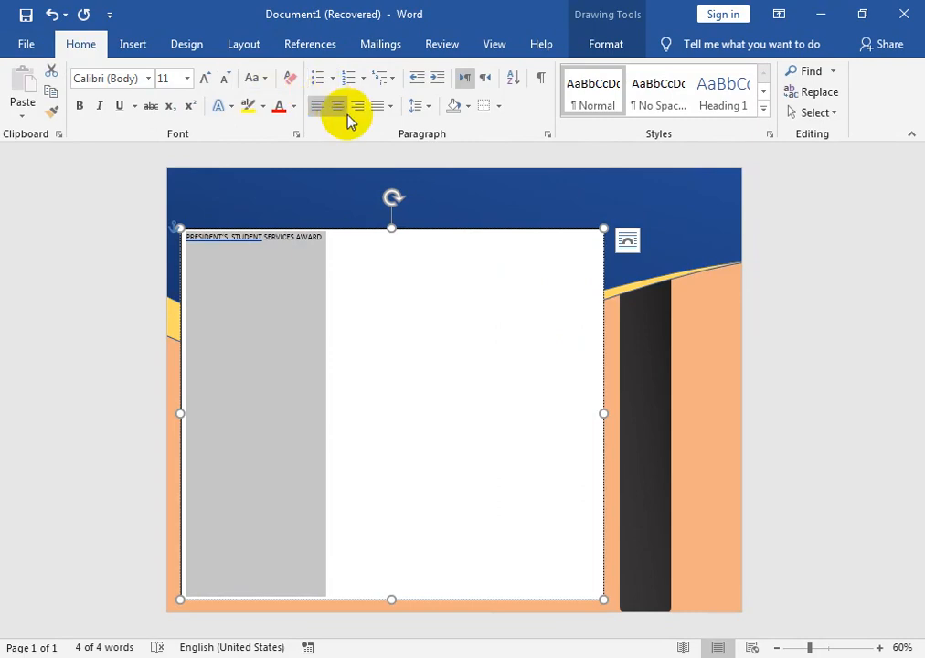
click(336, 105)
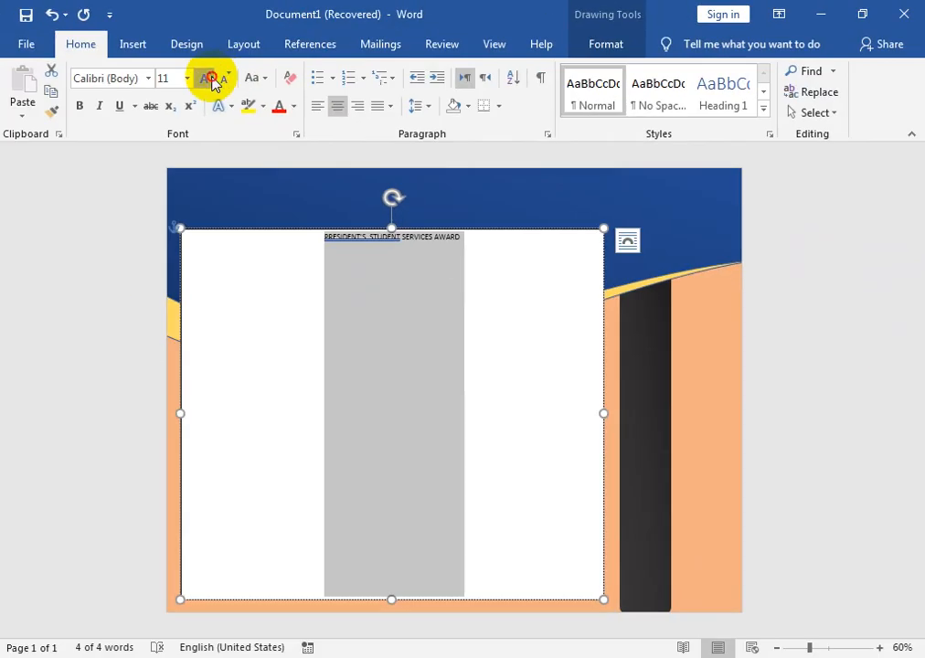
triple_click(210, 79)
triple_click(210, 78)
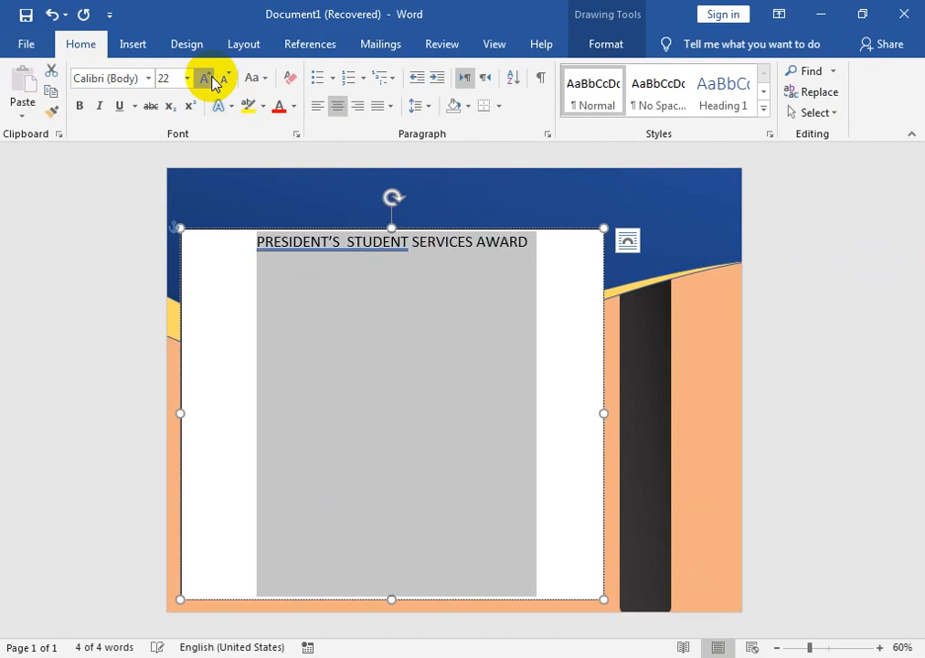
triple_click(210, 79)
Remove the extra space between PRESIDENT’S and STUDENT in the title.
right_click(335, 260)
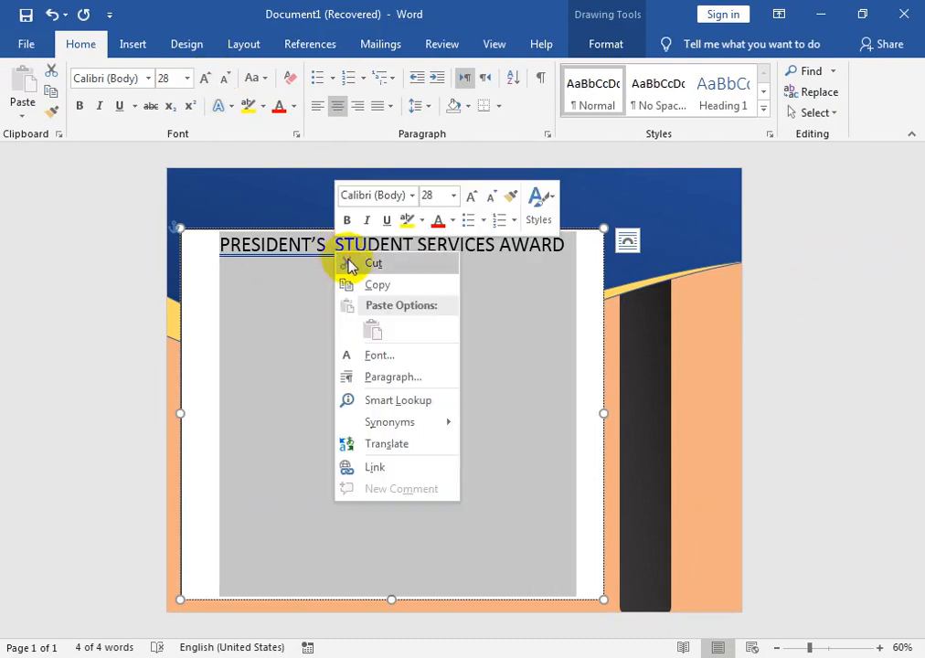
click(351, 262)
right_click(327, 246)
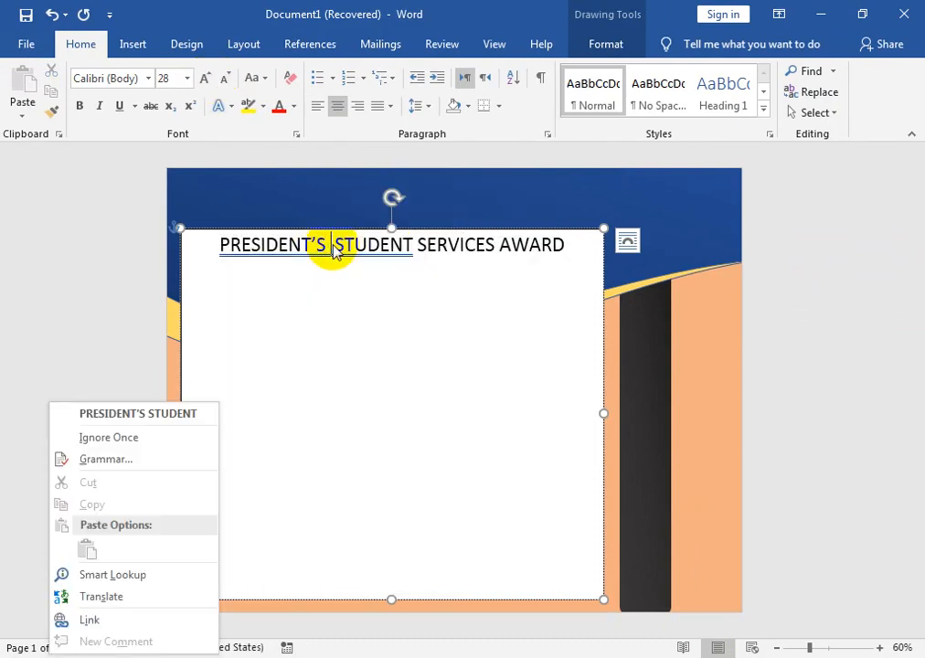
click(206, 419)
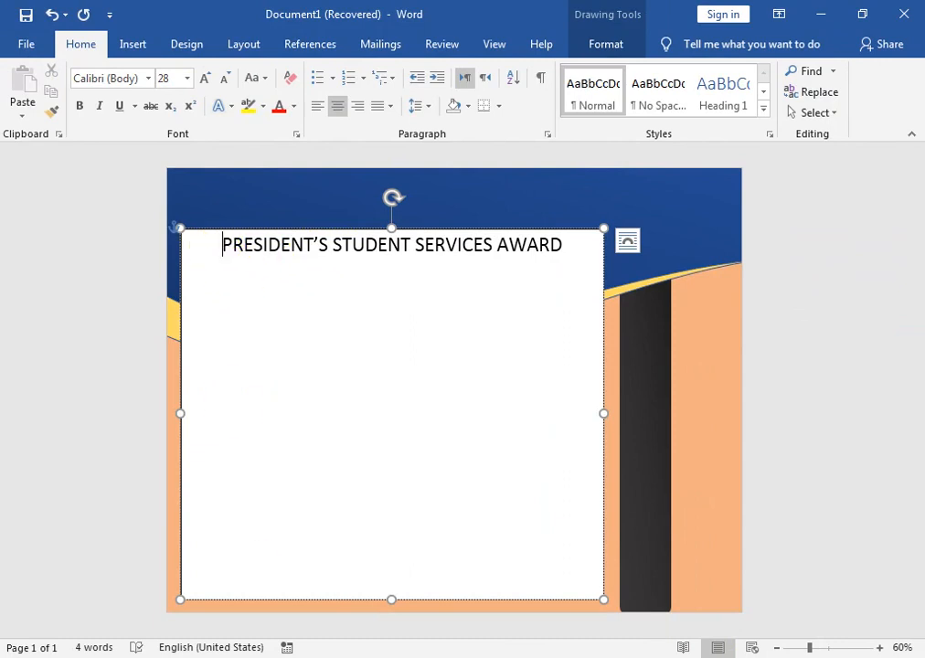
Set the title to 36 points in a shorter, wider one-line text box and move the box slightly down.
drag(391, 599, 402, 285)
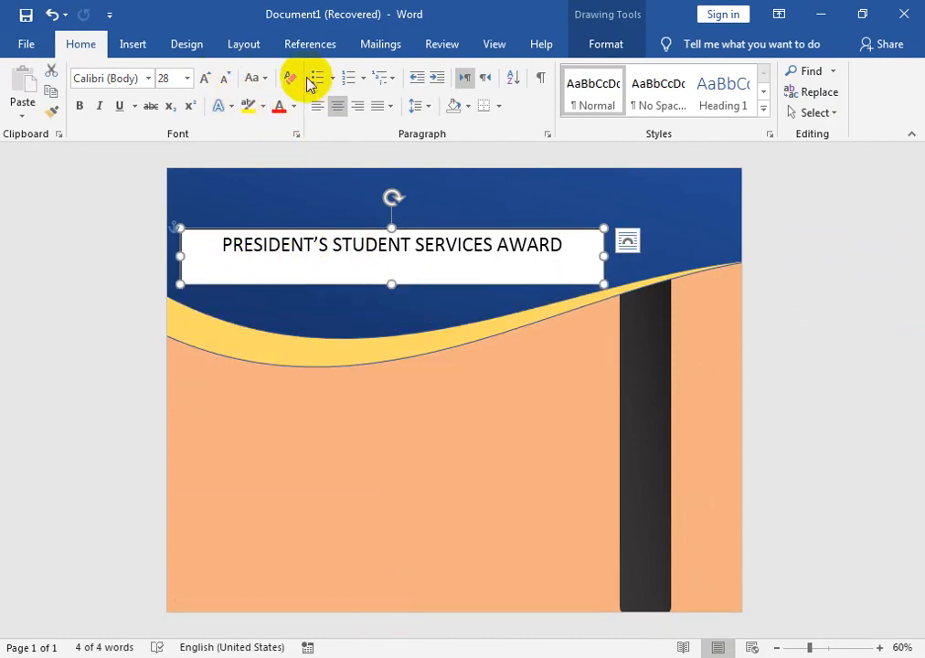
click(204, 79)
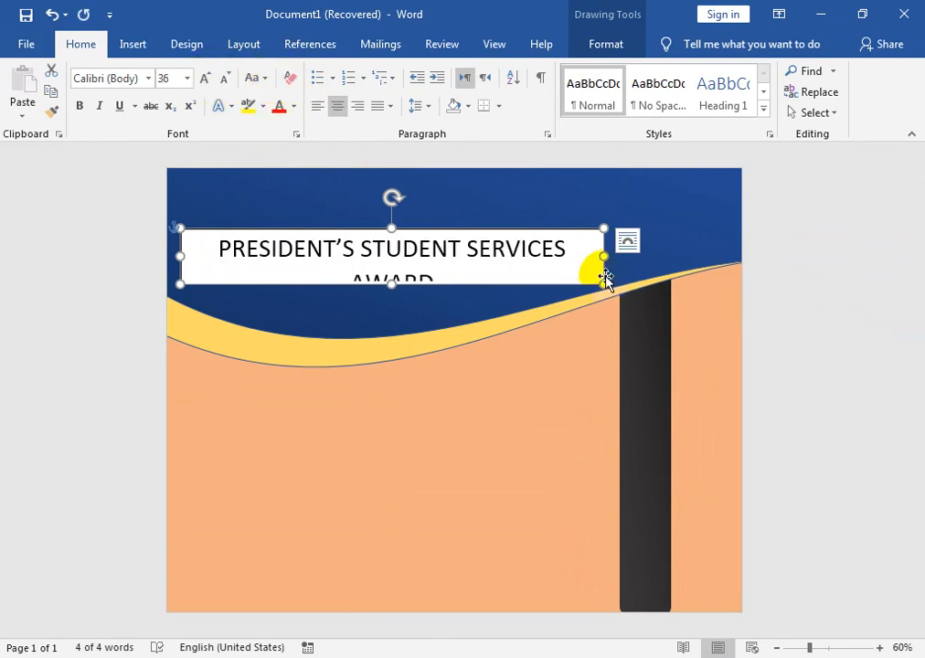
drag(603, 256, 643, 258)
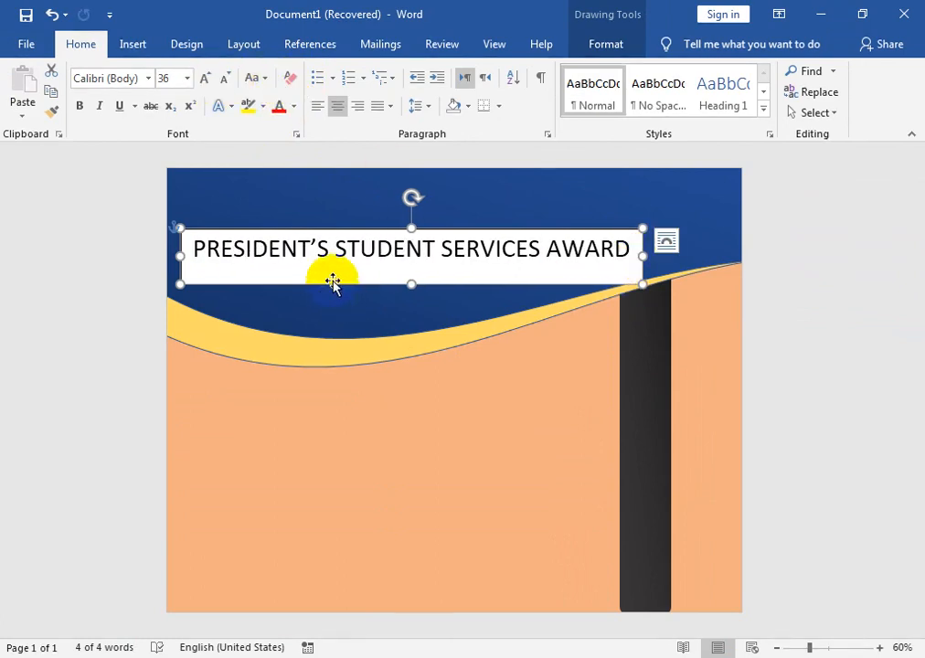
drag(332, 284, 331, 296)
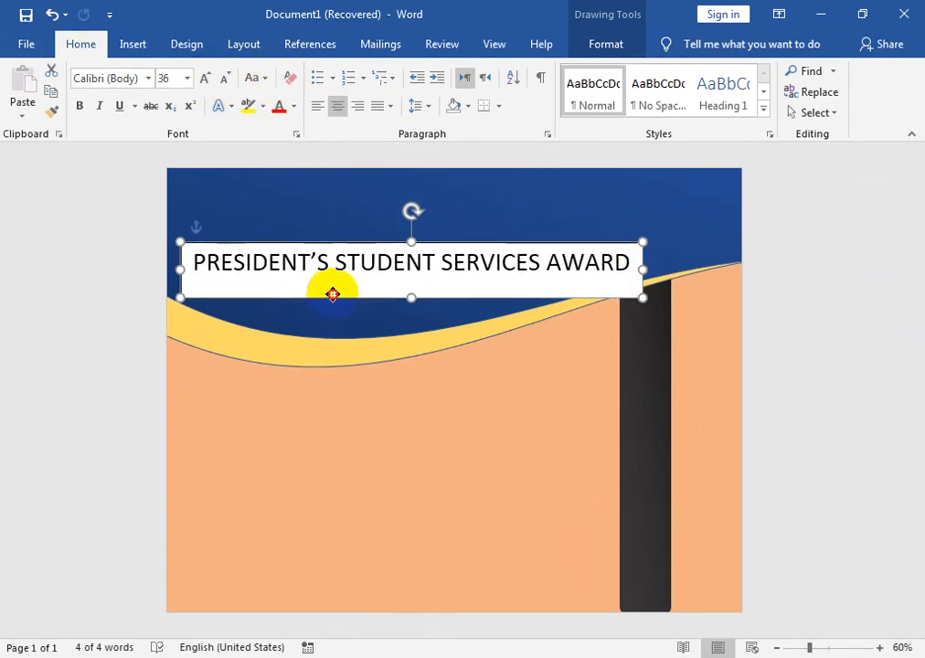
Make the title text bold and white.
click(80, 107)
click(293, 106)
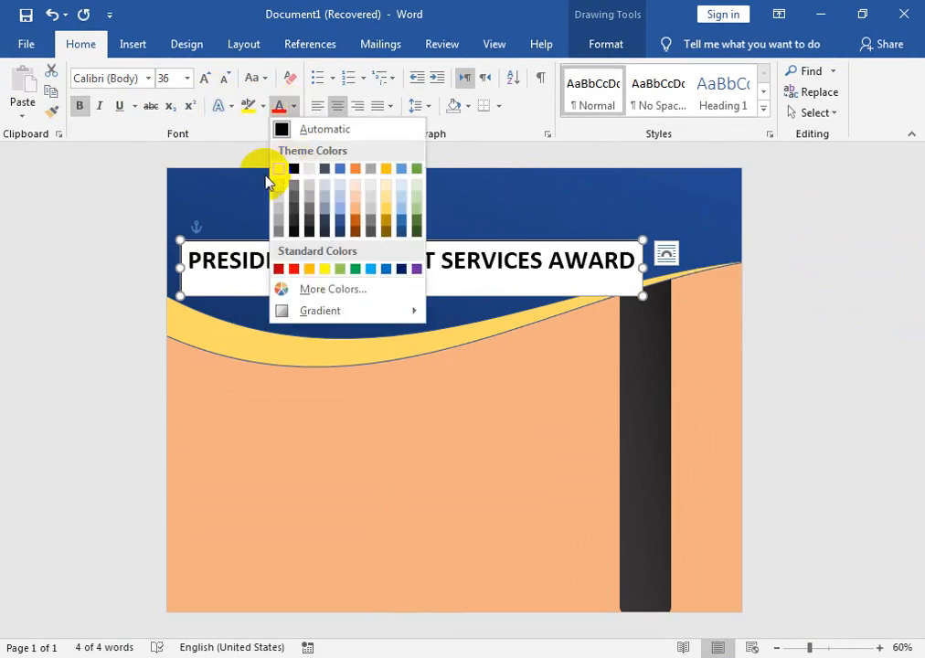
click(278, 169)
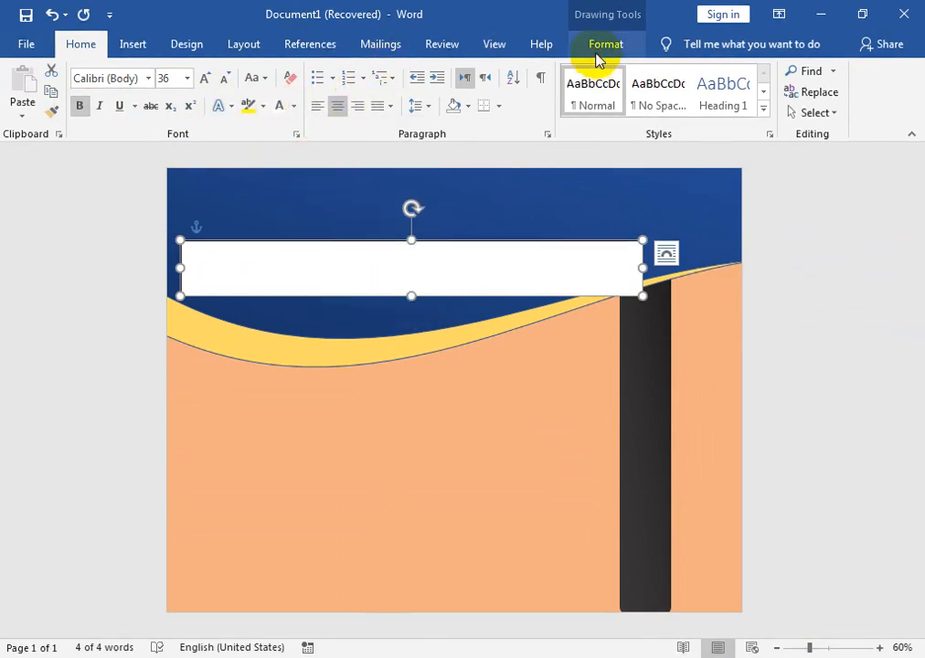
Remove the title text box's fill and extend its upper edge slightly upward.
click(600, 51)
click(320, 70)
click(339, 235)
drag(410, 240, 411, 221)
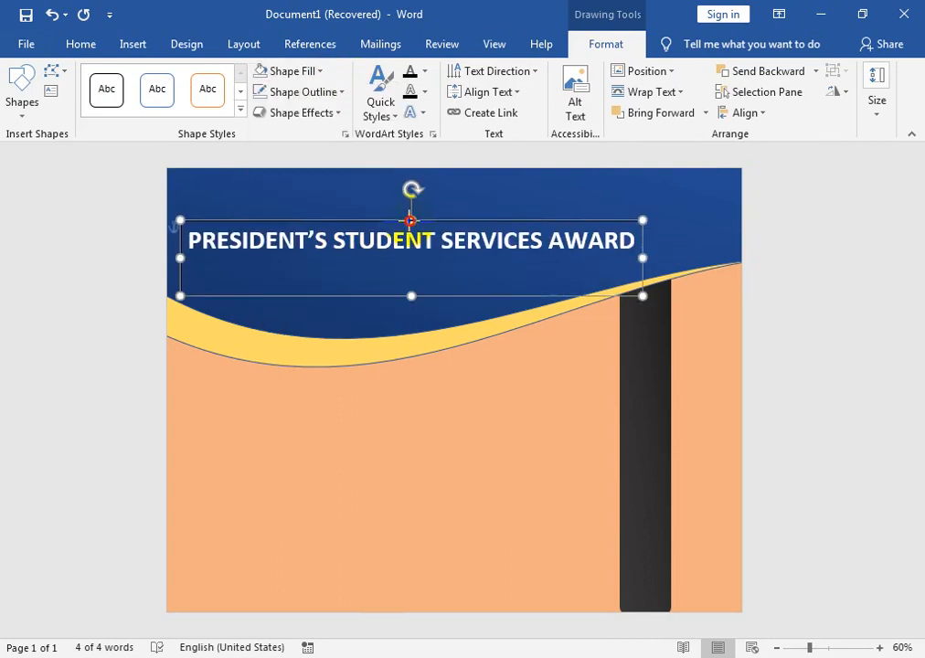
Try the arched Follow Path transform on the title and stretch its text box downward to deepen the curve.
click(414, 112)
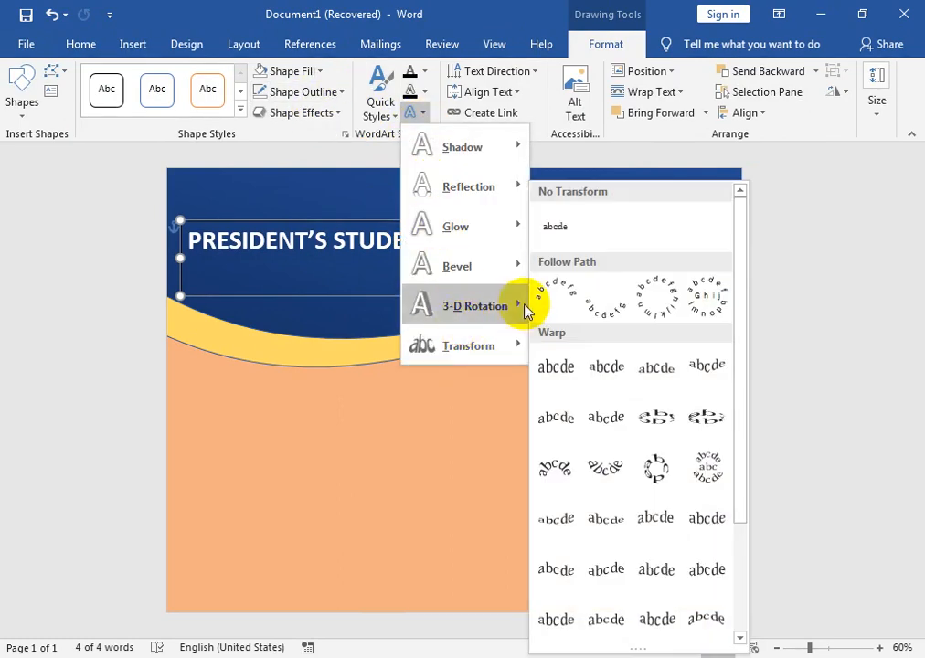
mouse_move(492, 355)
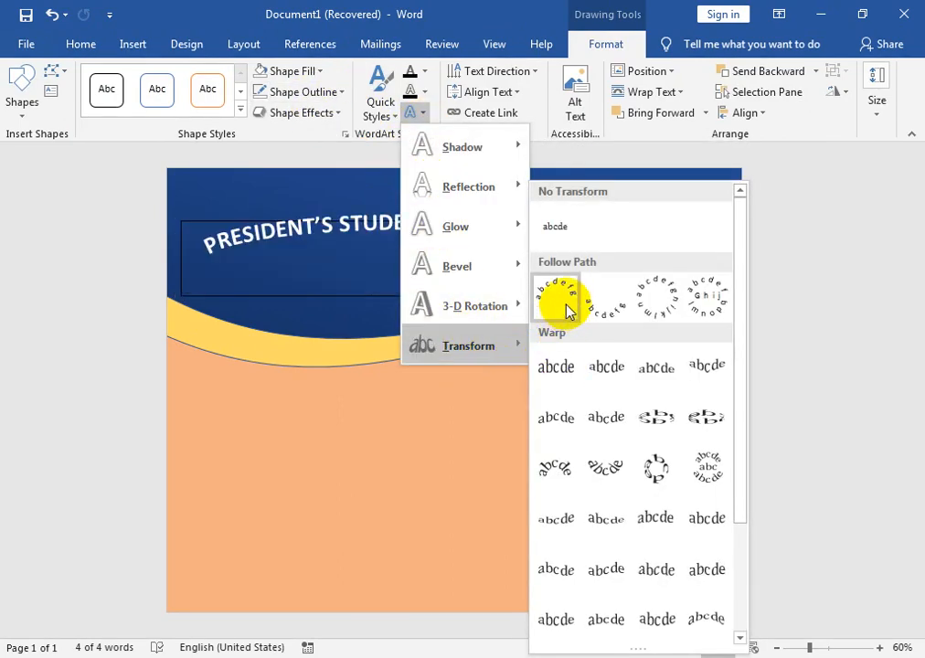
click(568, 311)
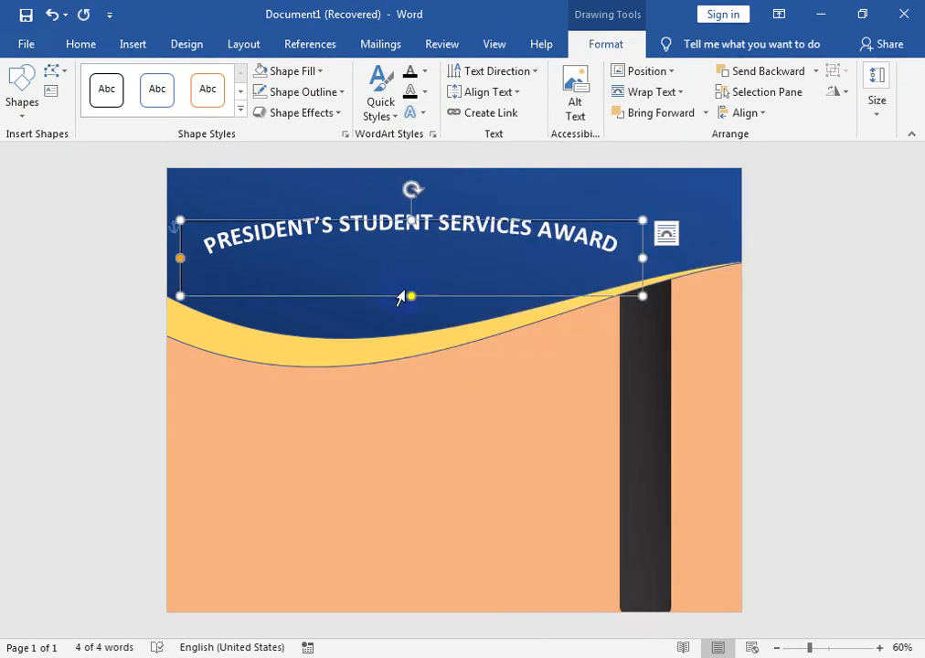
drag(409, 314, 402, 416)
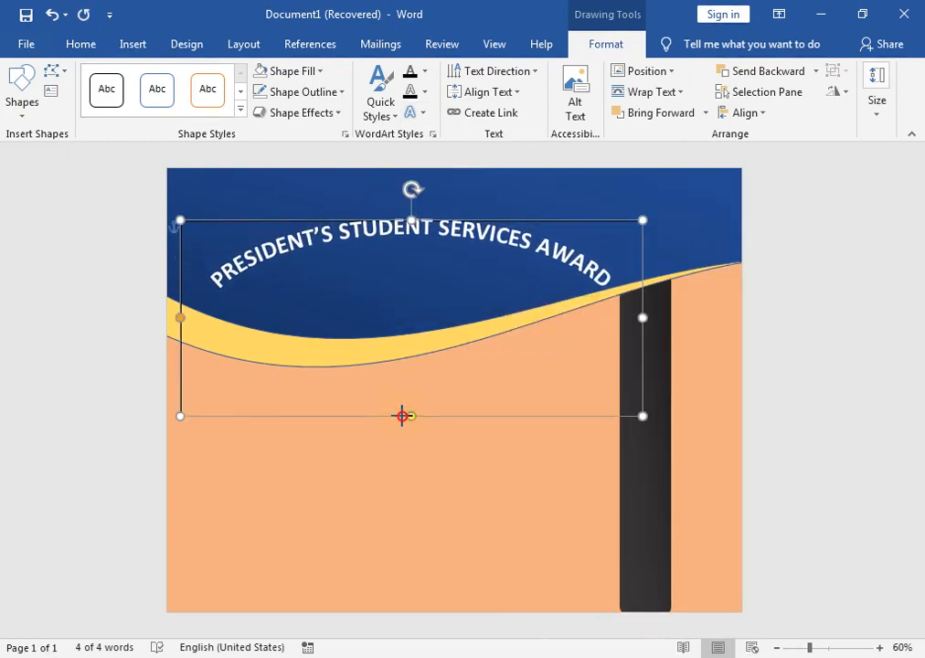
Try a font size of 48 on the arched title, then return it to 36.
click(77, 45)
click(206, 78)
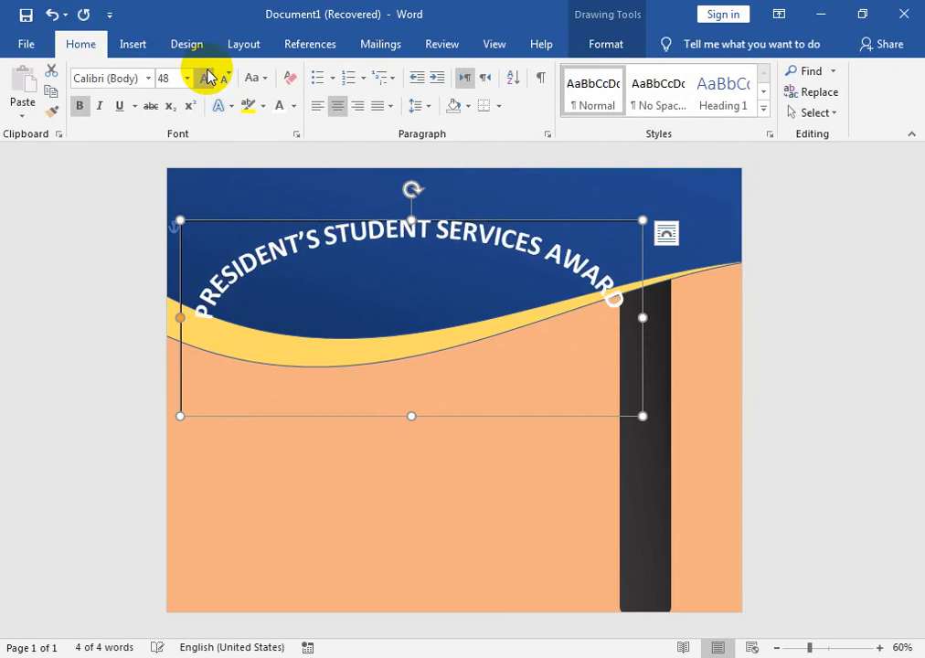
click(224, 78)
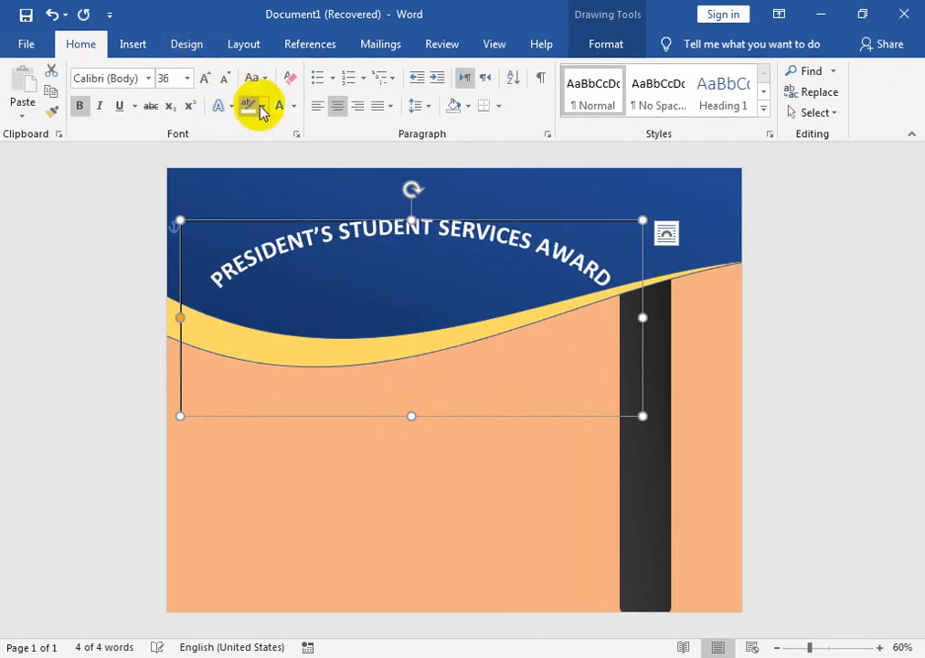
click(494, 530)
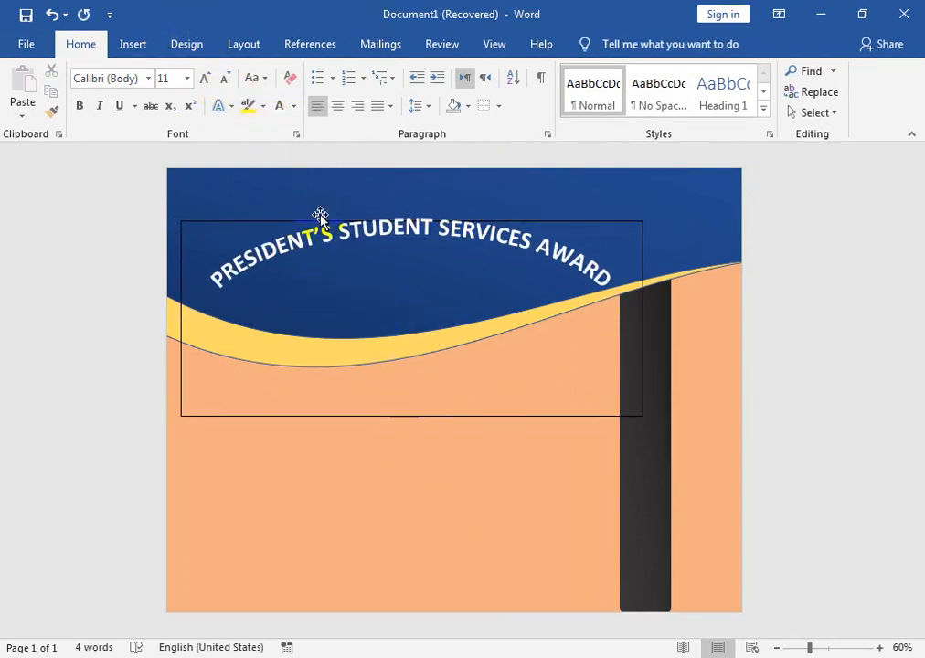
click(303, 417)
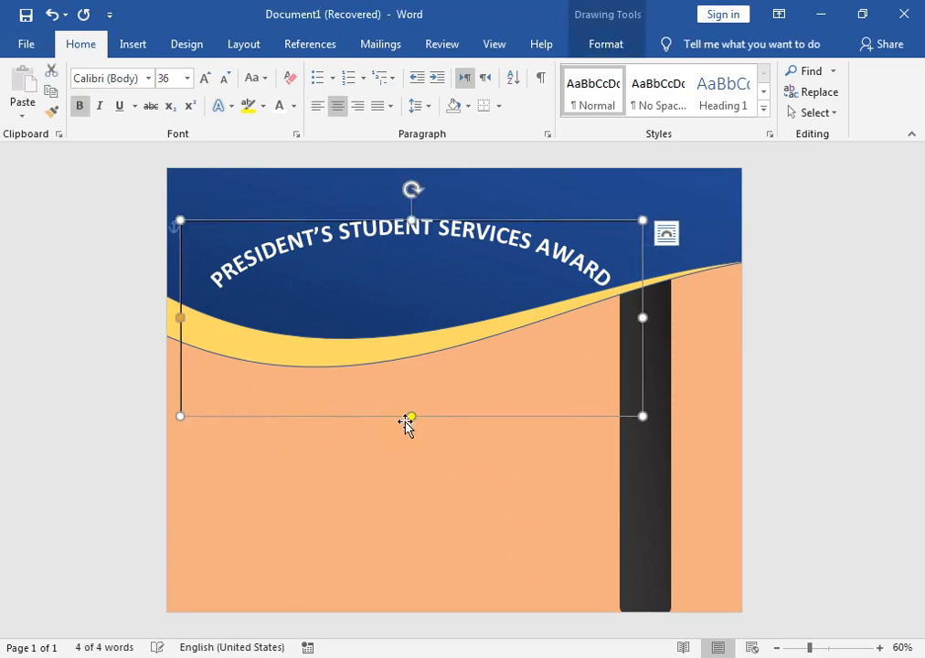
Adjust the arched title's text box height and reposition it within the blue wave.
drag(411, 417, 415, 371)
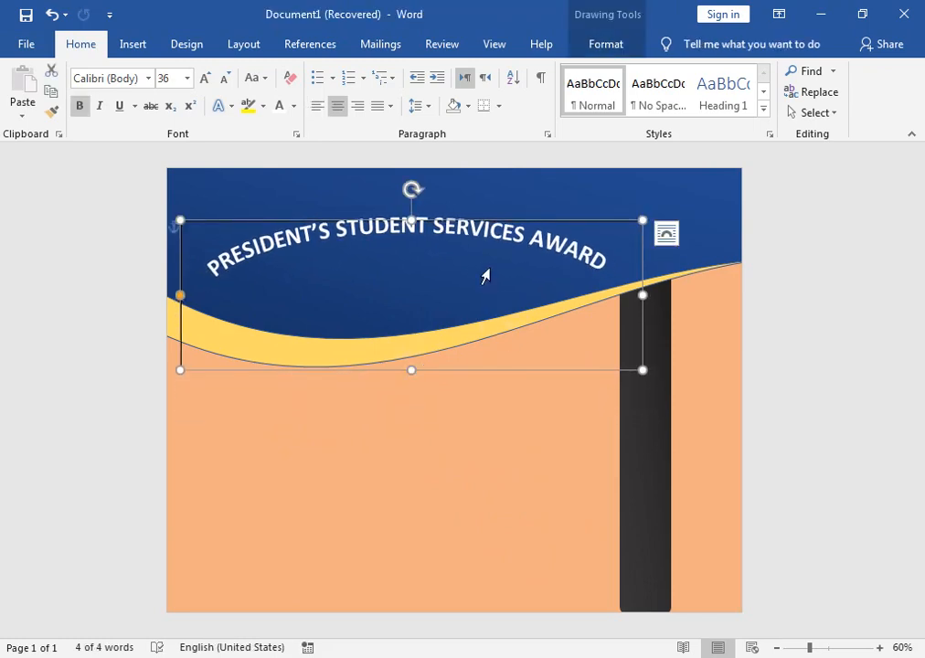
drag(445, 217, 435, 185)
drag(403, 337, 403, 360)
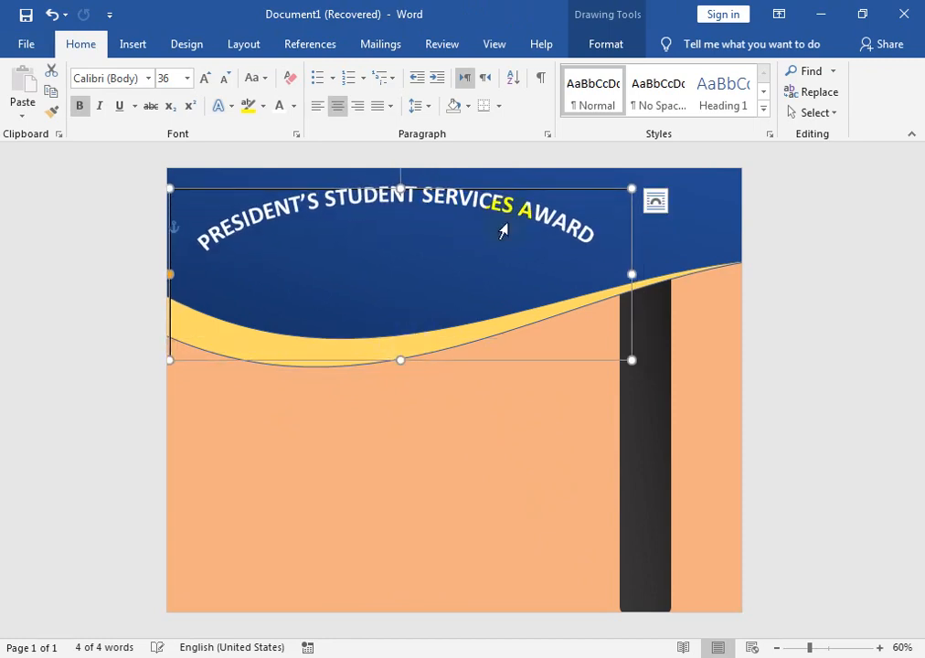
drag(474, 195, 482, 219)
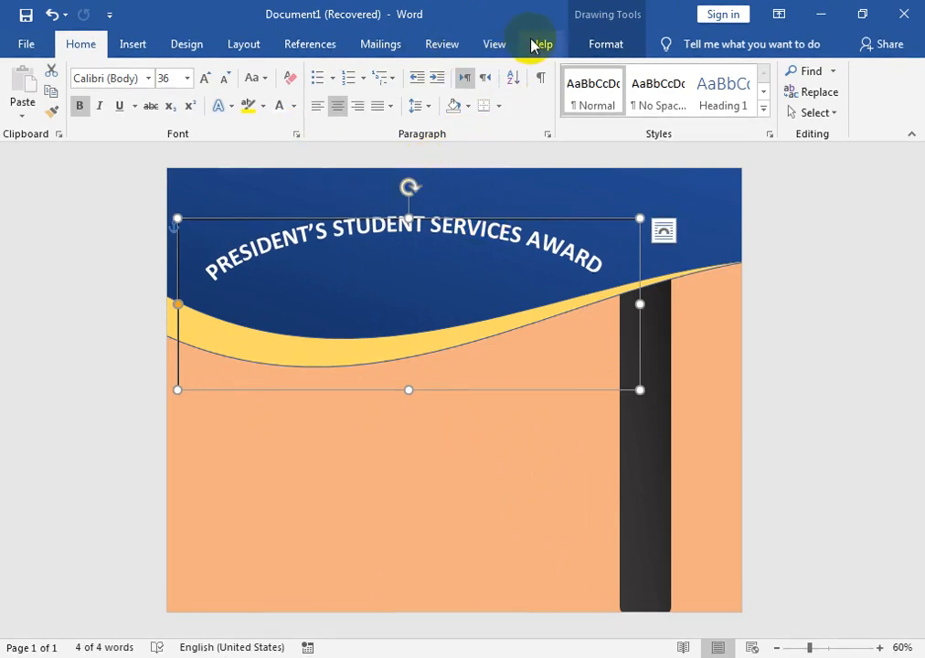
Remove the transform effect from the title text.
click(601, 44)
click(413, 112)
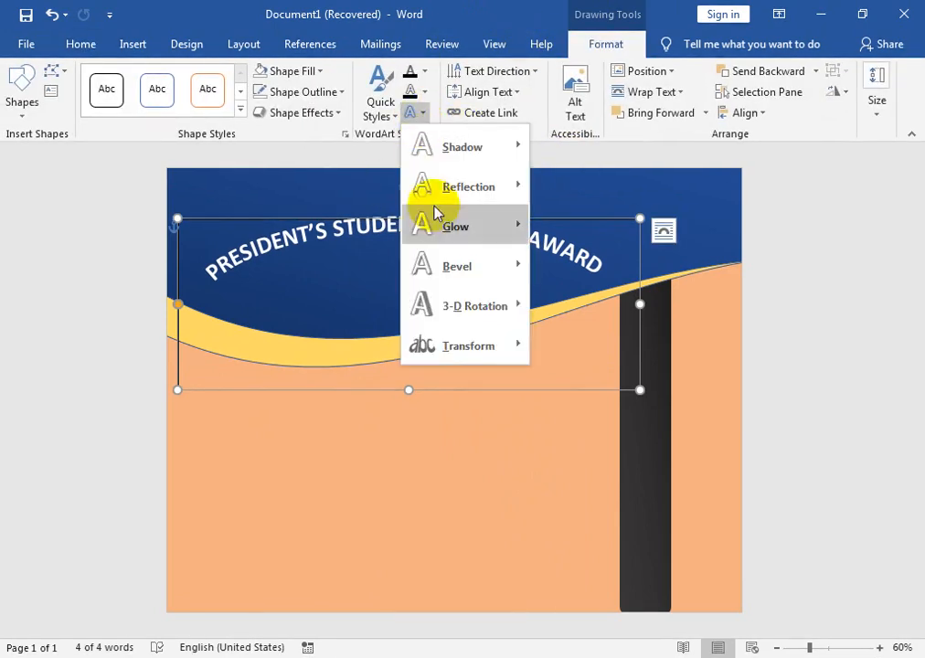
mouse_move(468, 346)
click(581, 232)
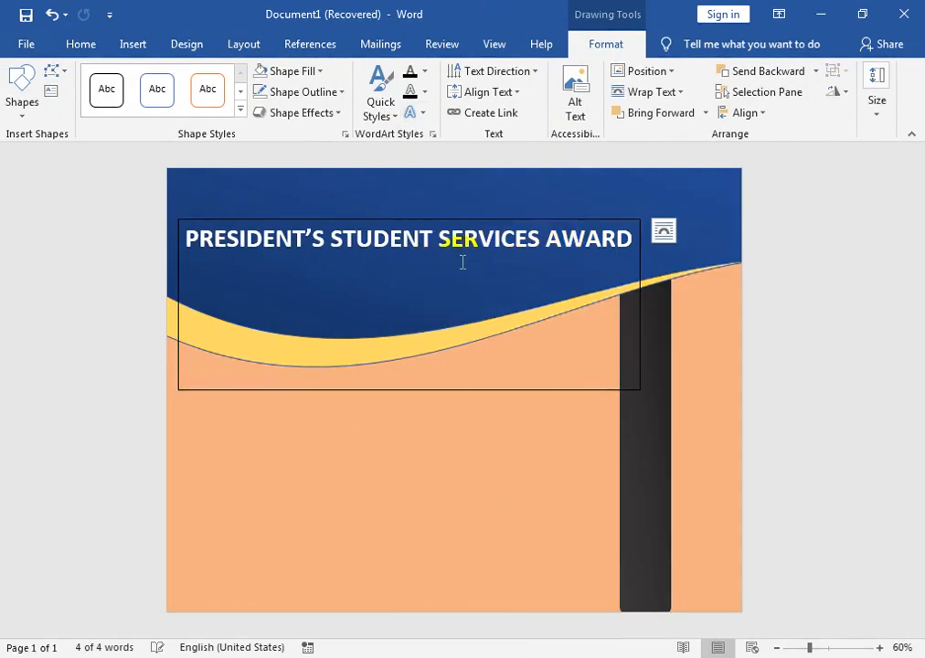
Shorten the title text box to a single-line strip and move it slightly down on the blue wave.
drag(414, 389, 432, 276)
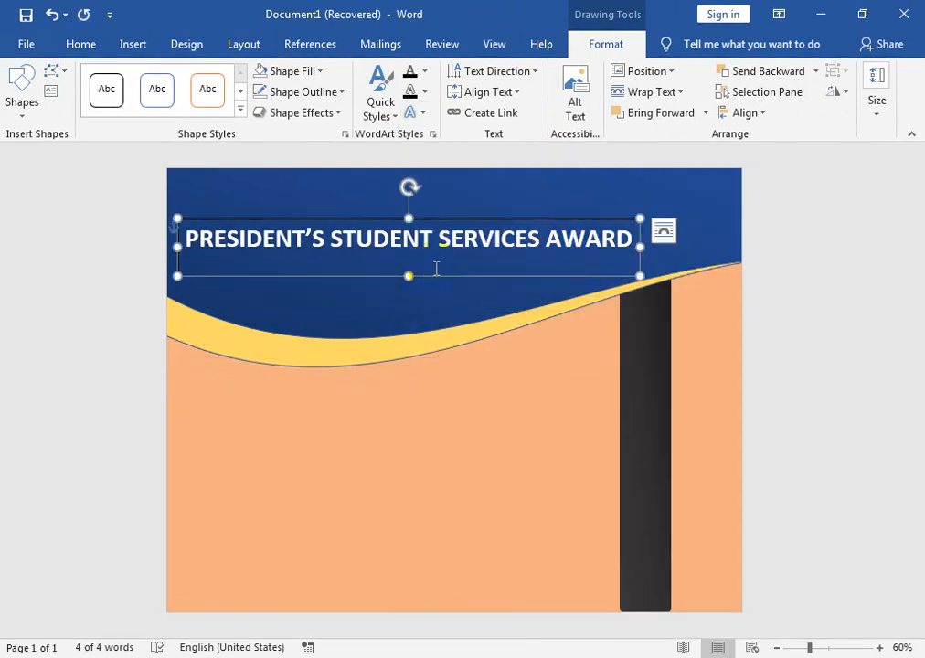
drag(452, 219, 451, 241)
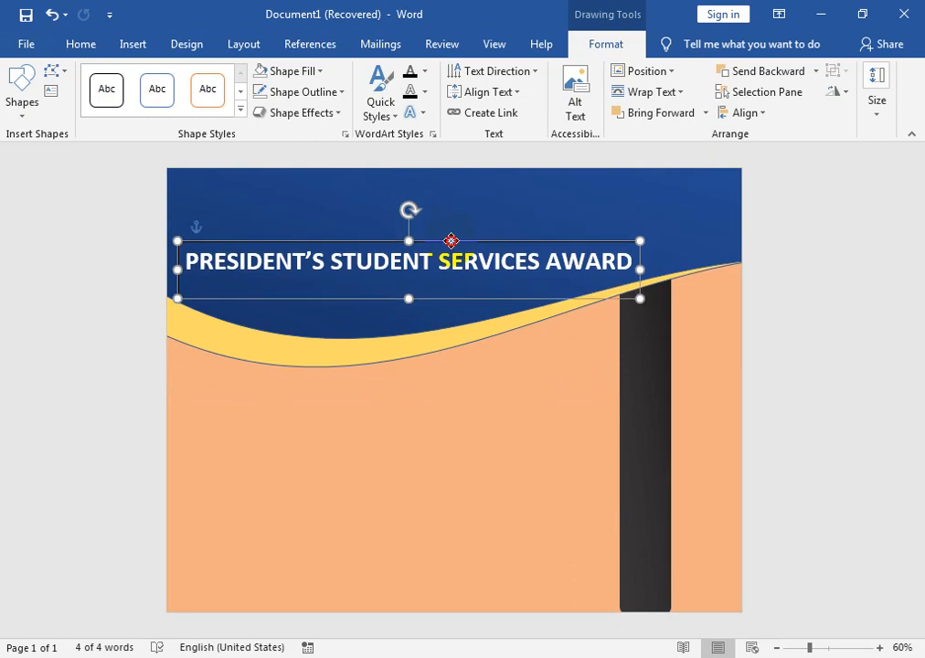
click(439, 314)
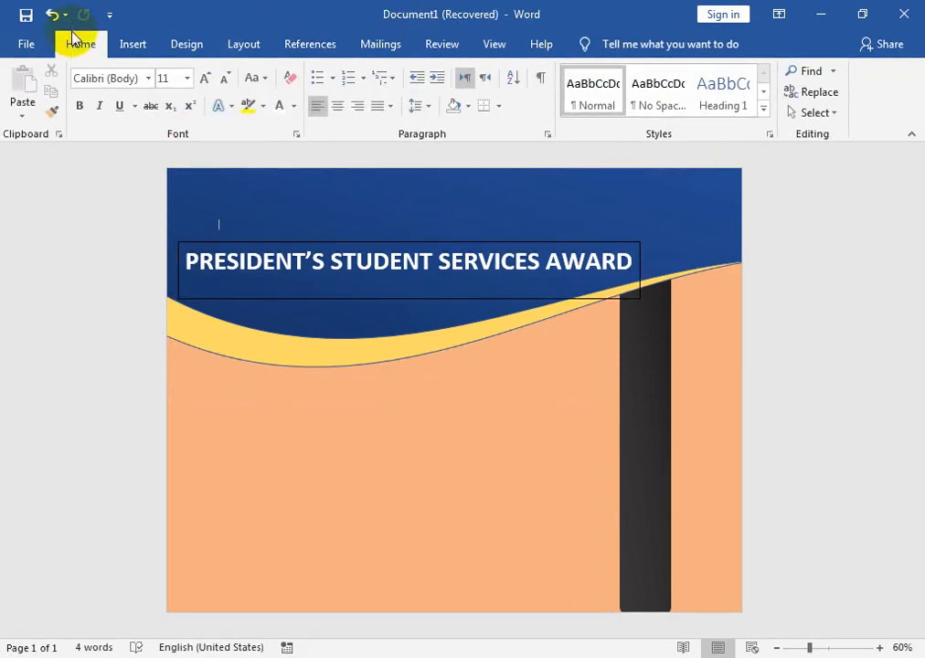
Draw a circle on the blue wave in the page's upper-right corner, just past the end of the title.
click(131, 42)
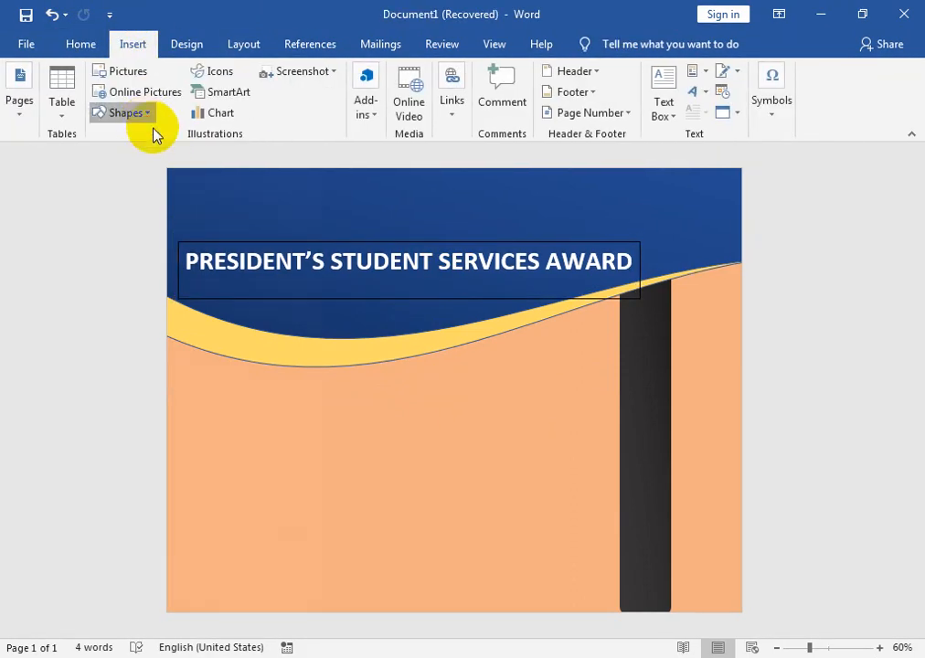
click(142, 116)
click(154, 155)
drag(632, 177, 718, 268)
click(289, 71)
key(Escape)
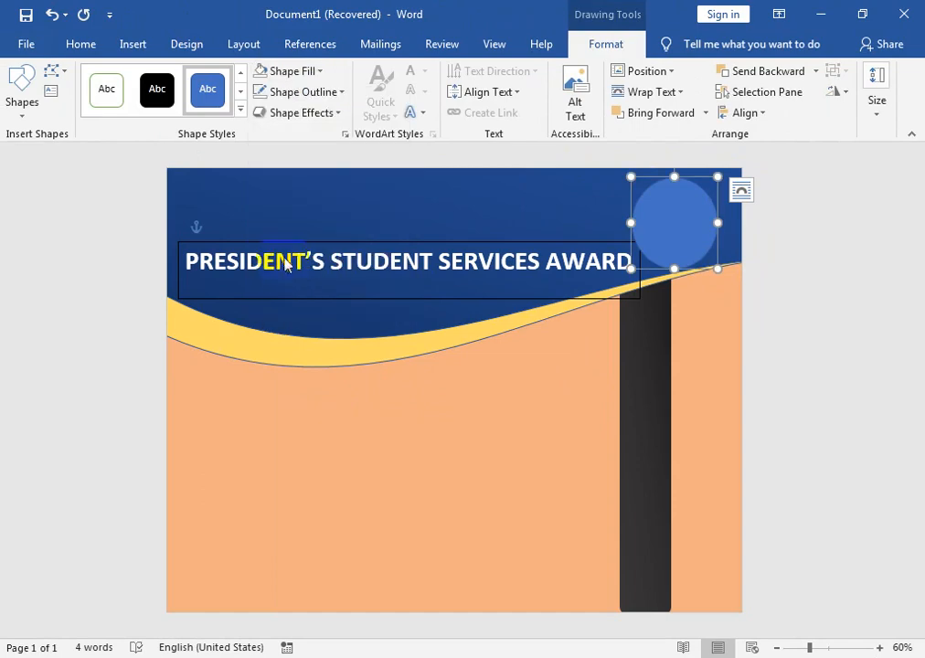
Fill the circle with the picture DPS-logo.jpg from the word metarial folder on Local Disk (F:).
click(330, 314)
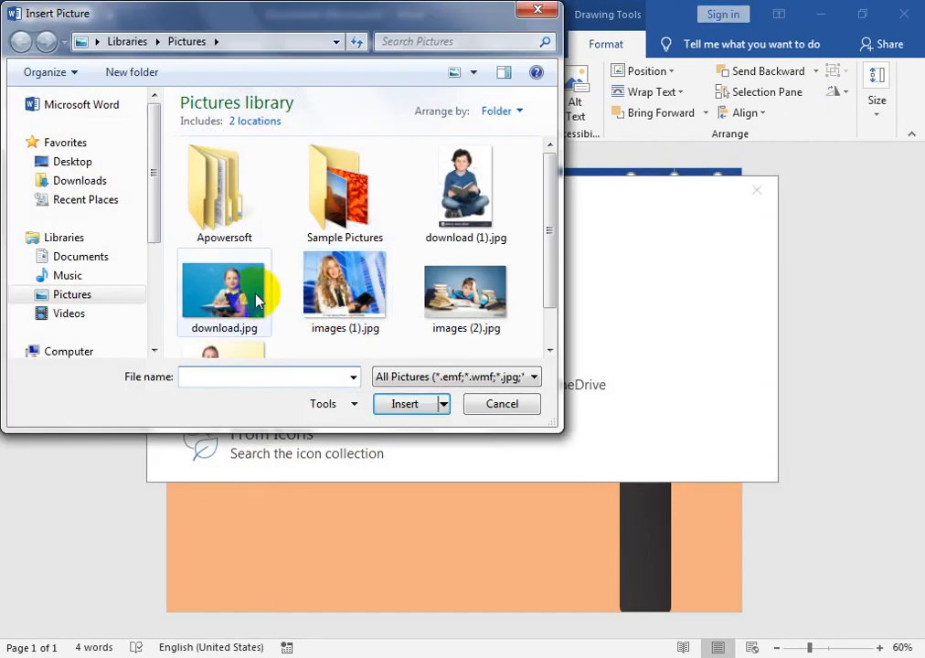
scroll(154, 263, down, 1)
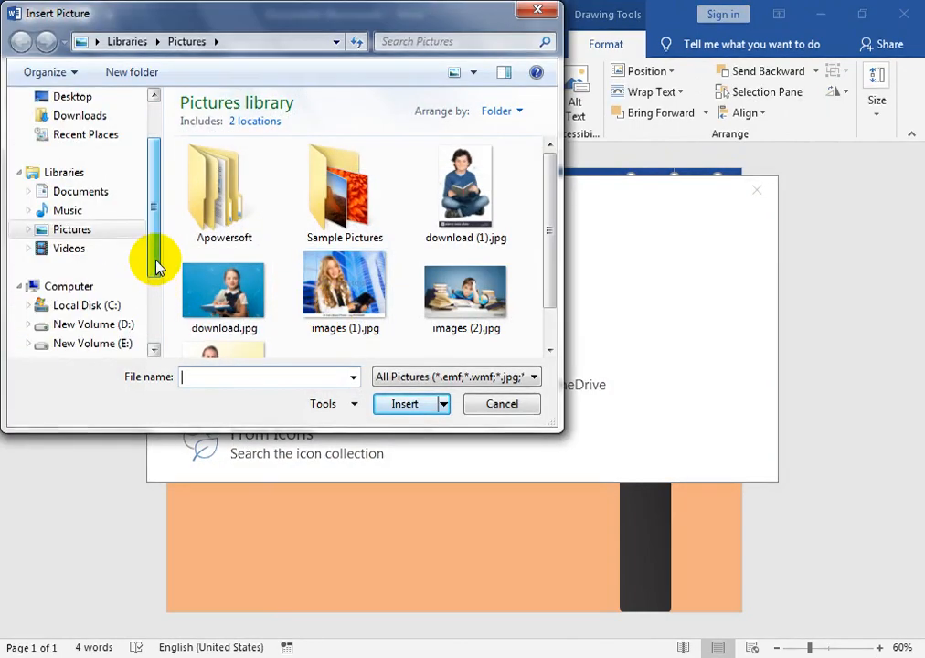
click(120, 346)
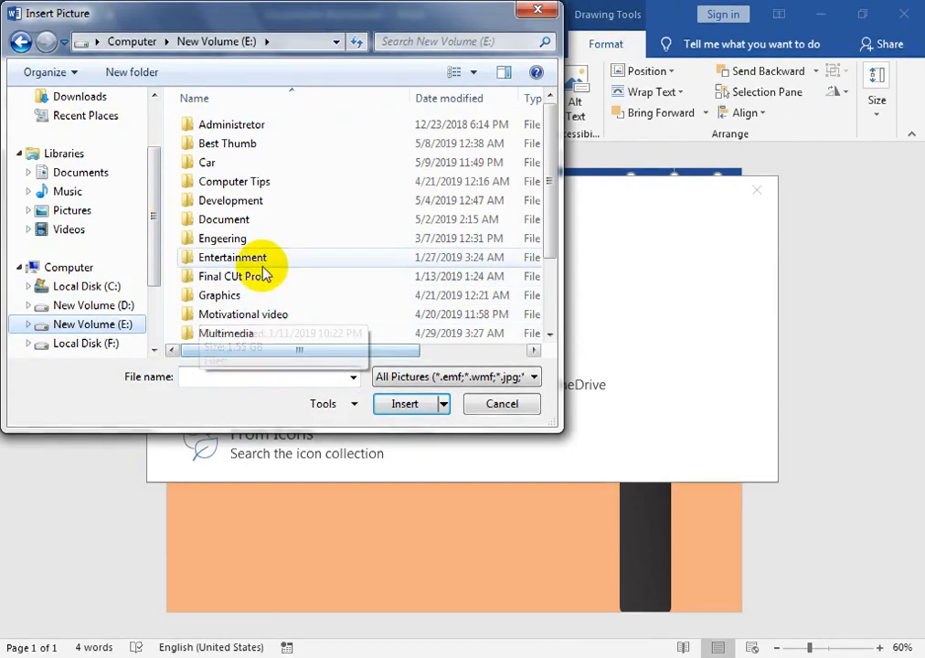
click(260, 275)
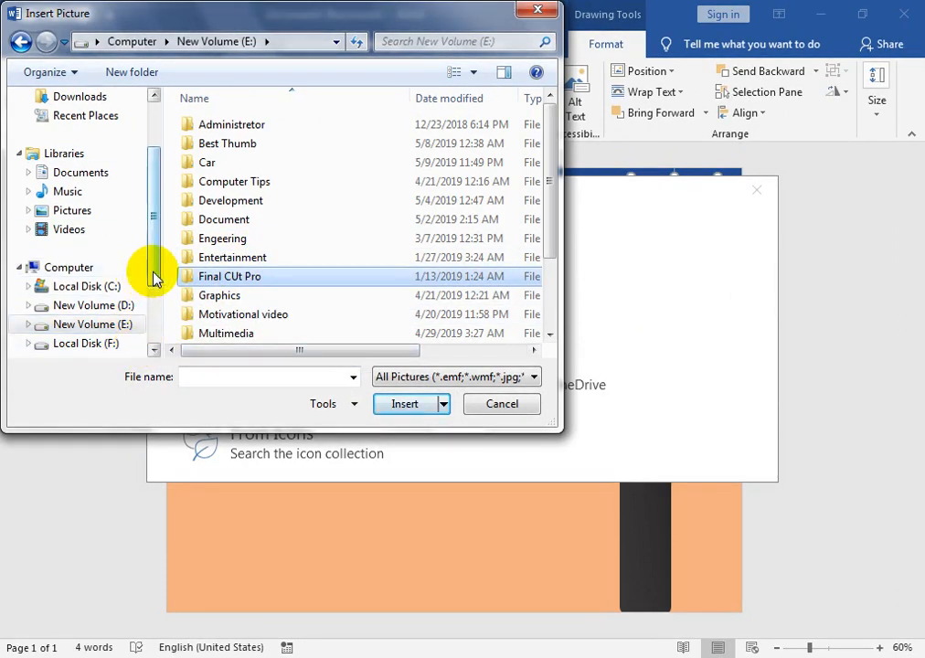
scroll(154, 278, down, 1)
click(114, 268)
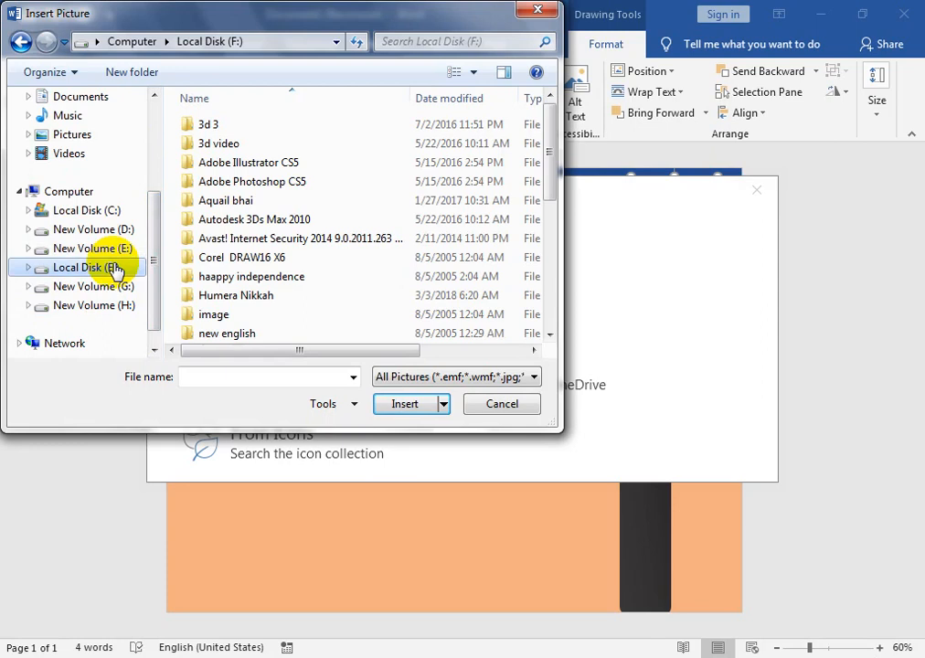
click(261, 312)
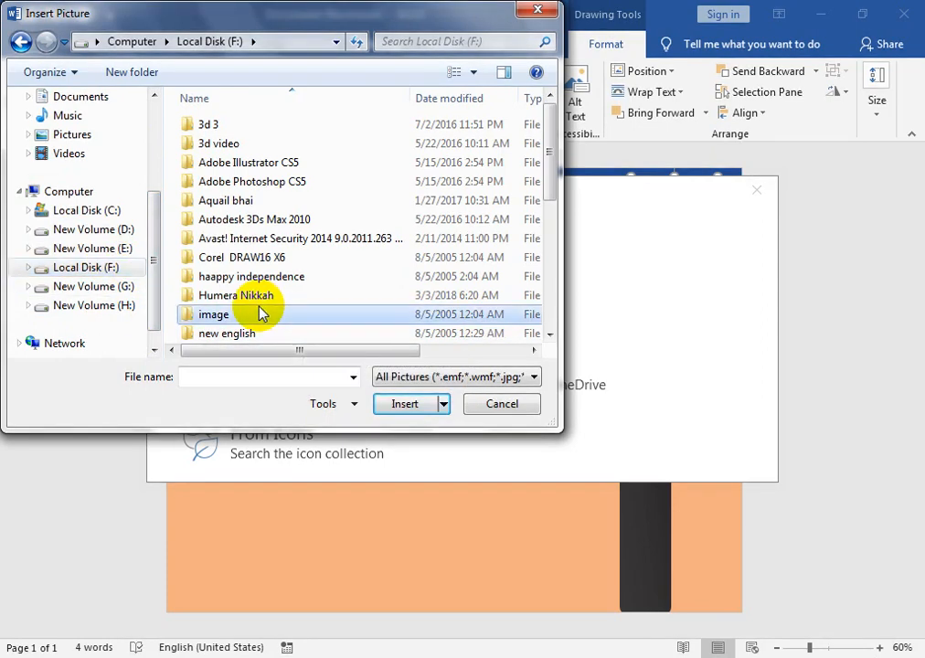
scroll(260, 313, down, 4)
double_click(217, 260)
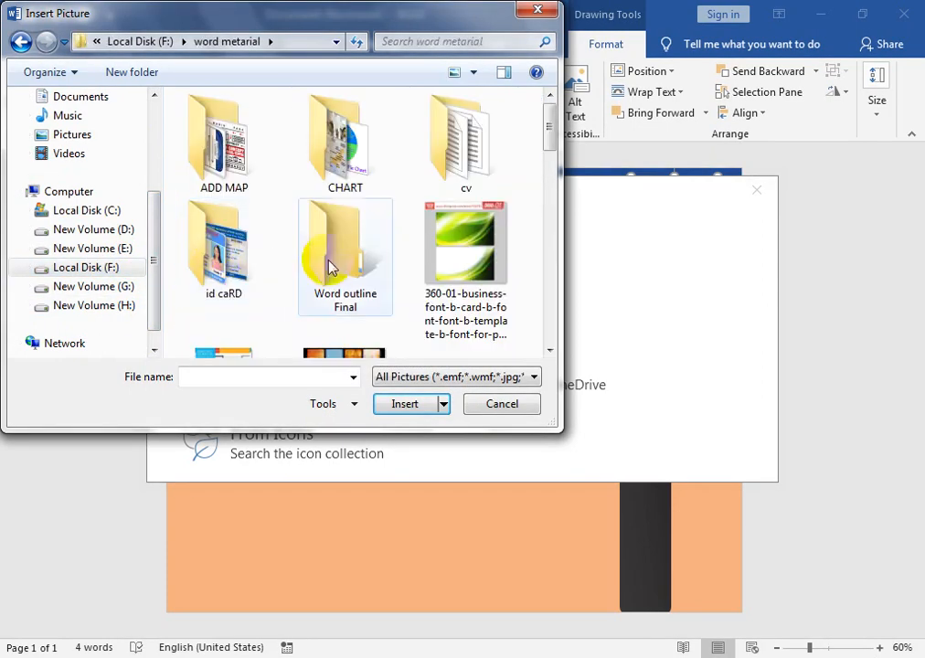
drag(548, 128, 540, 247)
click(199, 174)
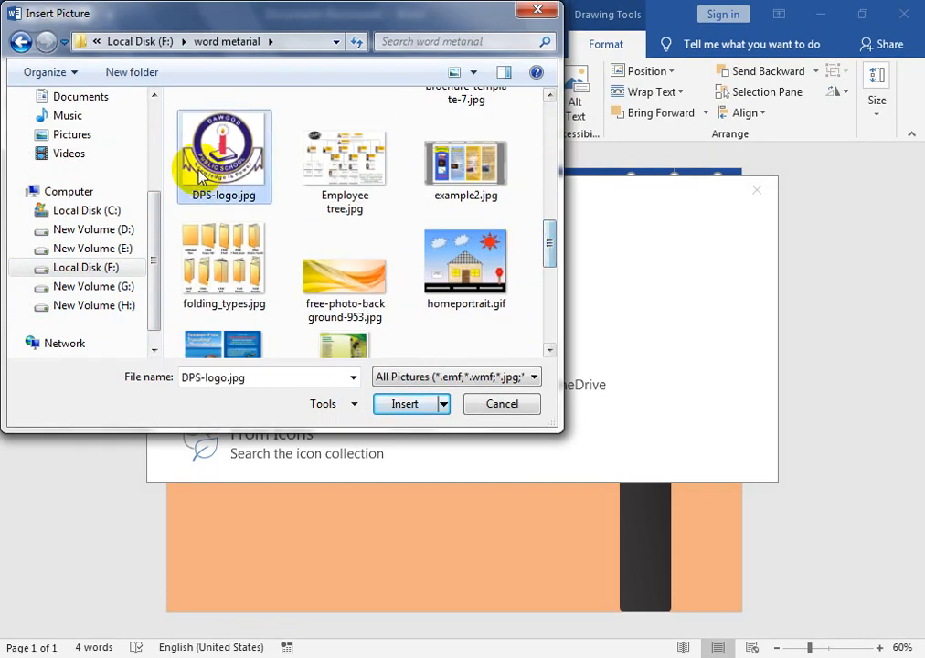
click(401, 403)
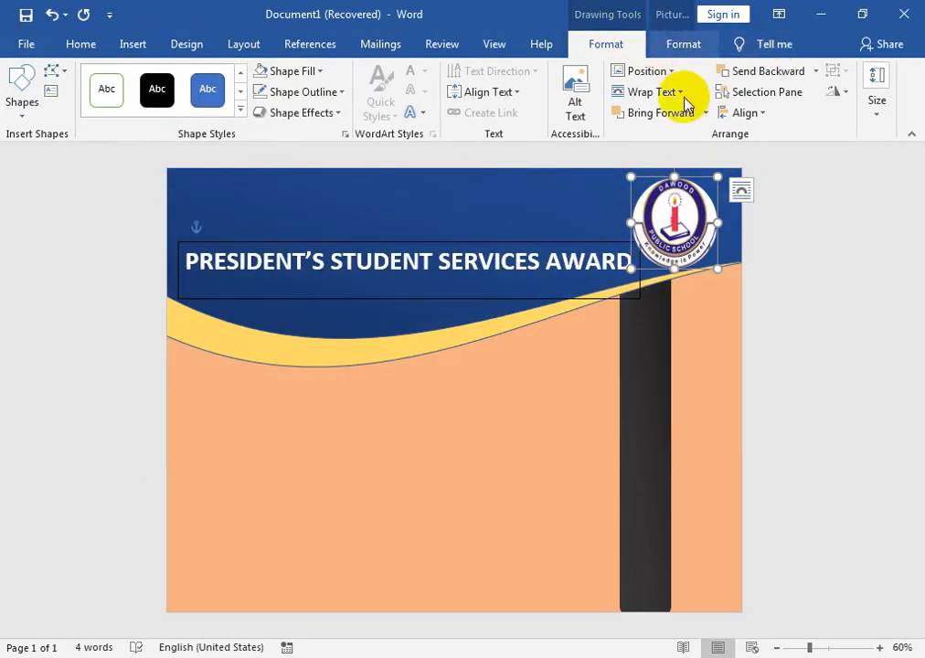
Crop the logo in on its sides and lower edge to the round emblem, and move it slightly down on the blue wave.
click(683, 44)
click(690, 115)
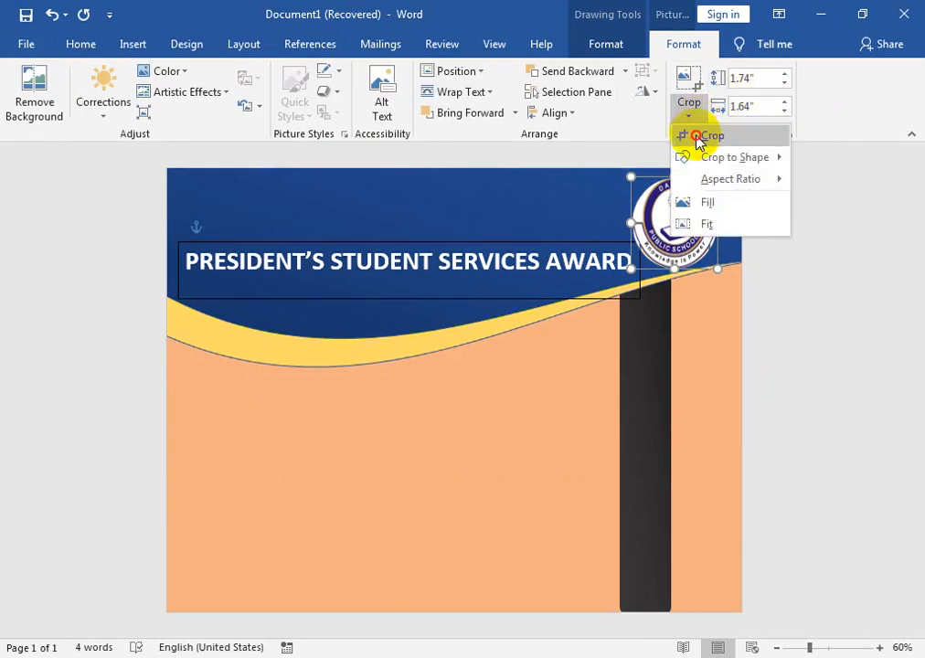
click(699, 138)
drag(633, 222, 645, 222)
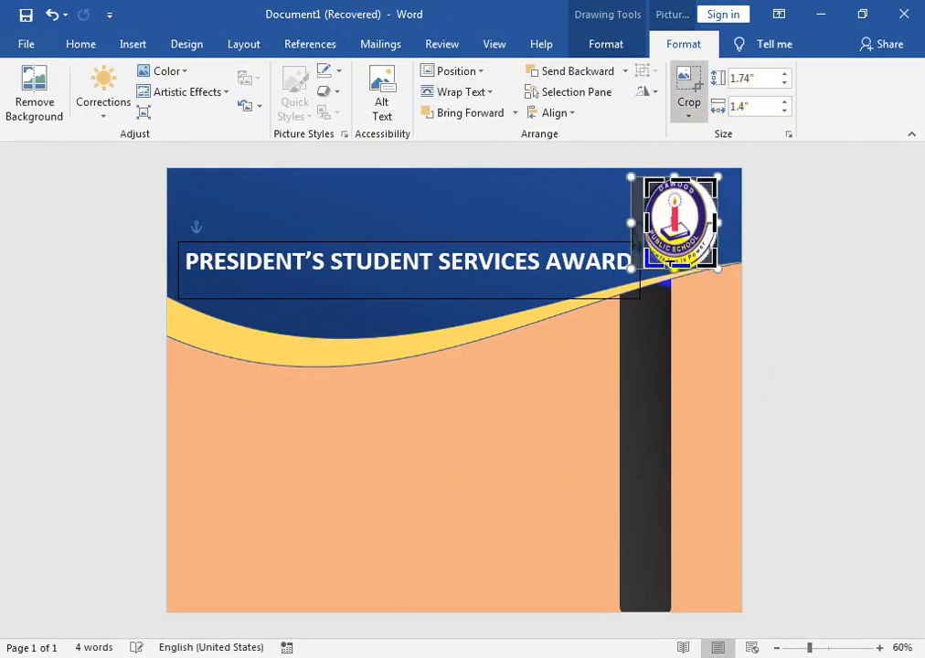
drag(672, 265, 672, 250)
drag(715, 214, 701, 215)
click(708, 280)
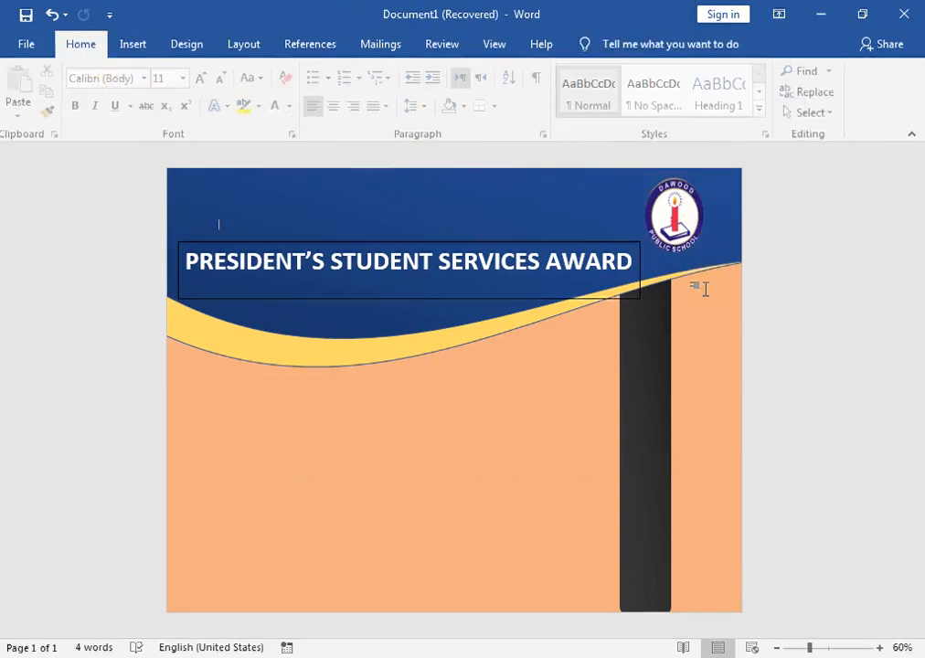
click(669, 225)
click(285, 306)
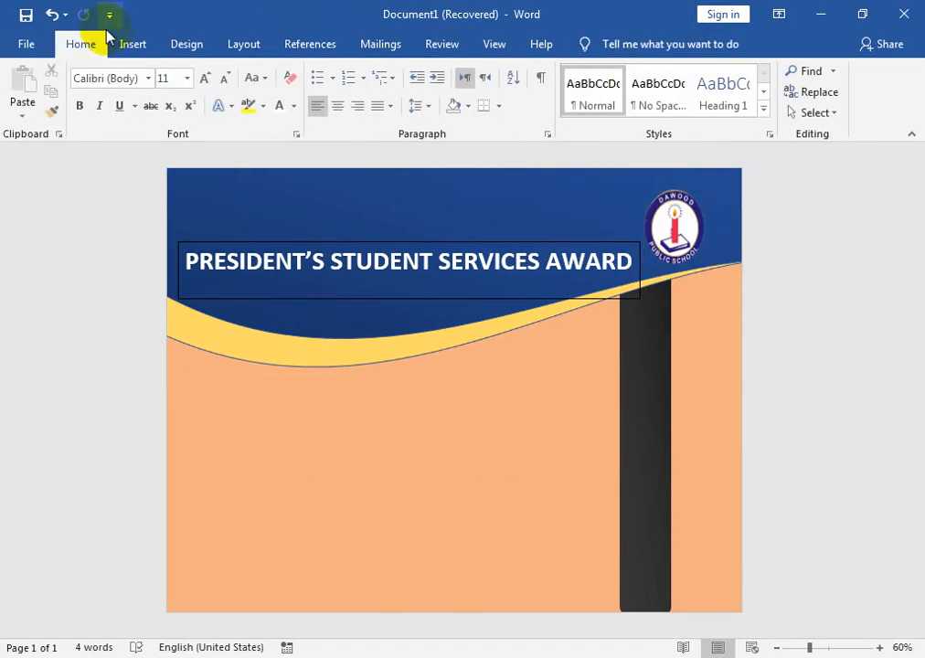
Draw a large text box below the title and enter AWARDED TO, a blank line and the recipient's name.
click(132, 44)
click(133, 113)
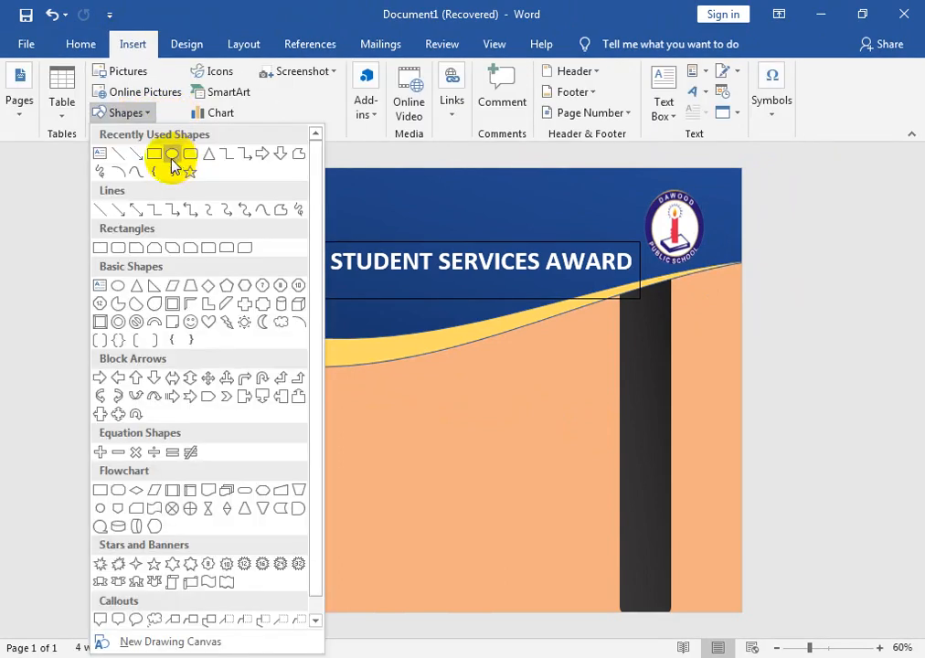
click(95, 158)
mouse_move(194, 321)
mouse_down()
mouse_move(339, 448)
mouse_move(498, 553)
mouse_move(578, 588)
mouse_up()
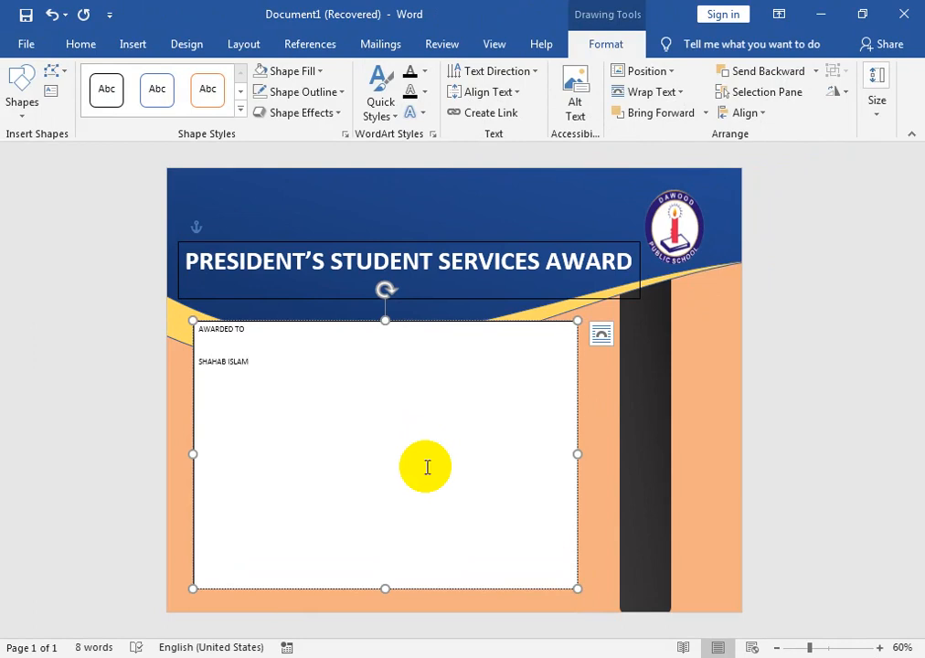
Add the line FOR EXCELLENCE IN CIVIL ENGAGEMENT AND COMMUNITY SERVICES below the name, correcting the spelling of ENGAGEMENT.
text(FO)
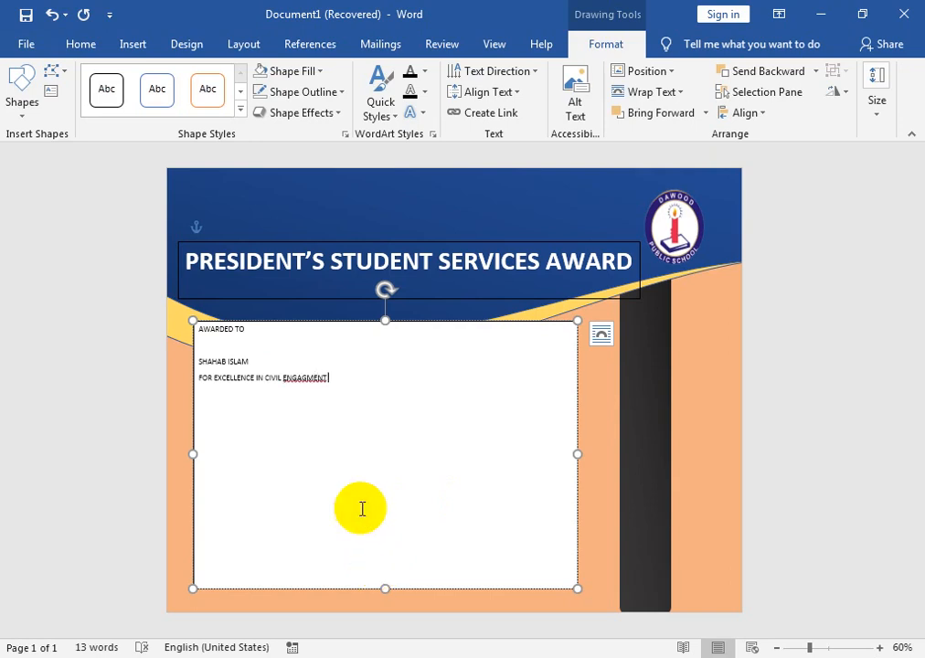
right_click(314, 378)
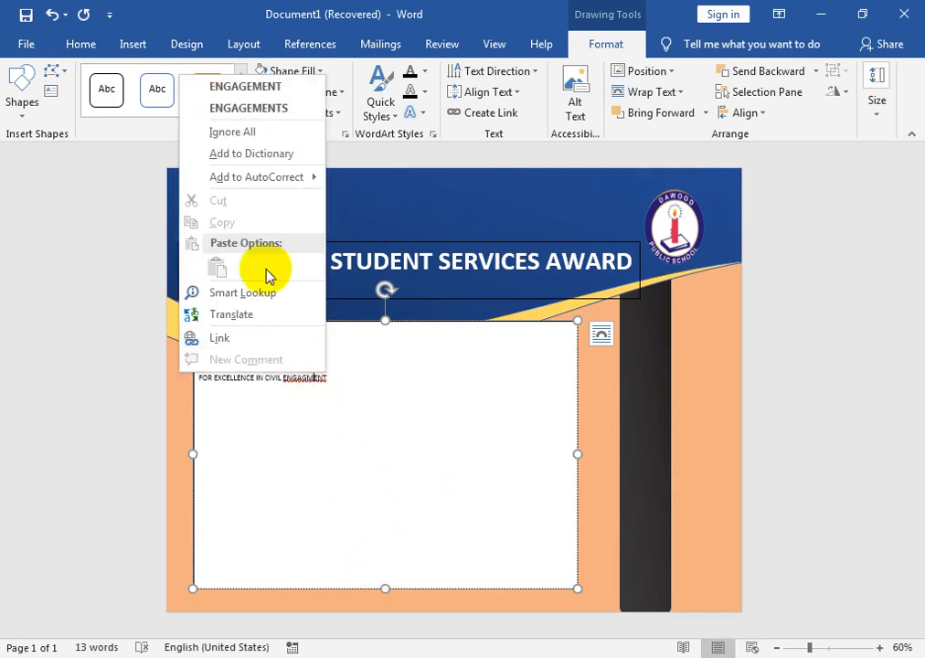
click(265, 89)
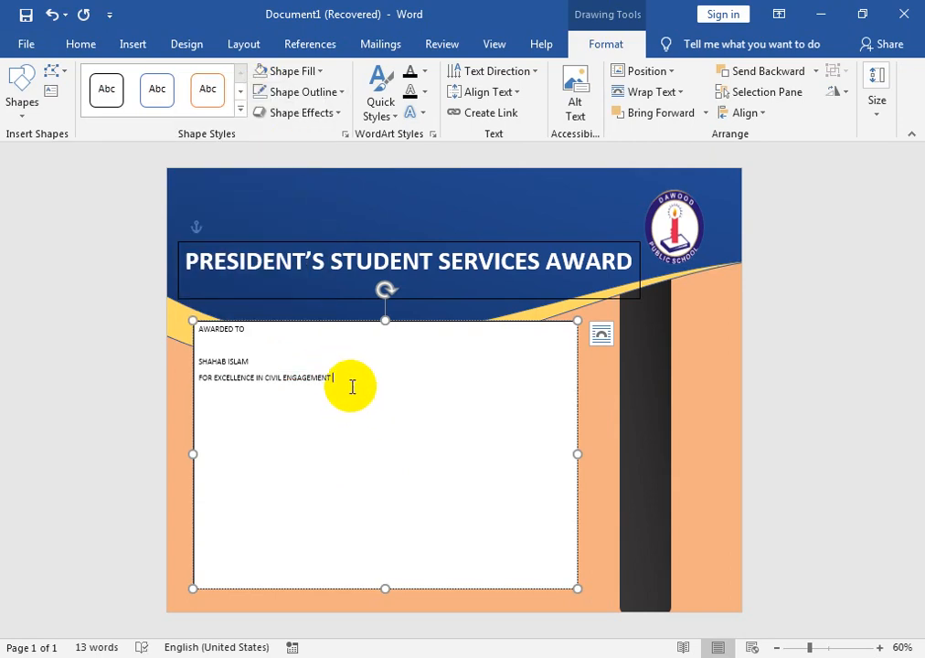
text(AND COMMUNITY SERV)
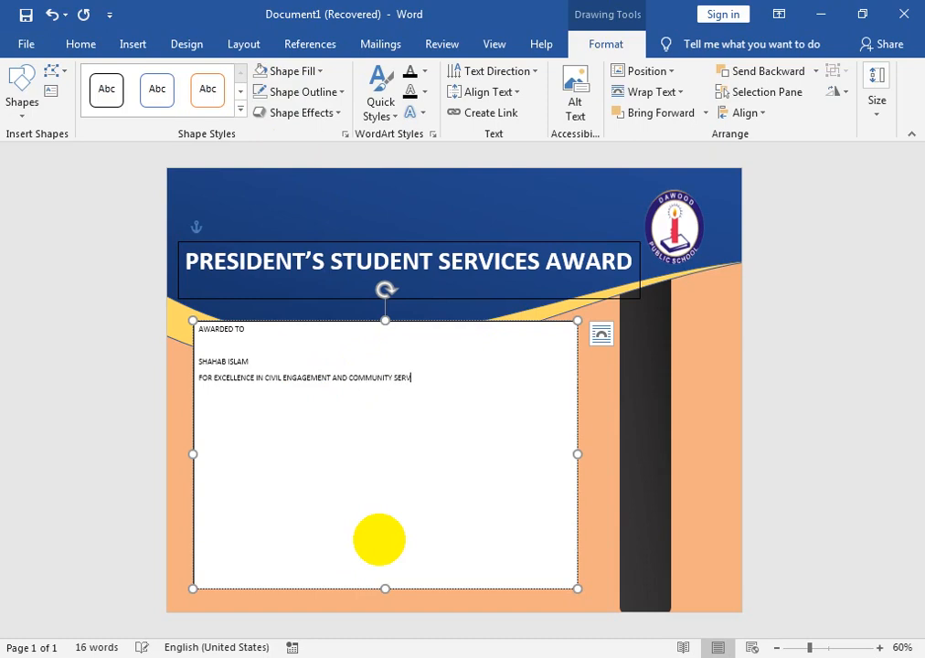
text(S)
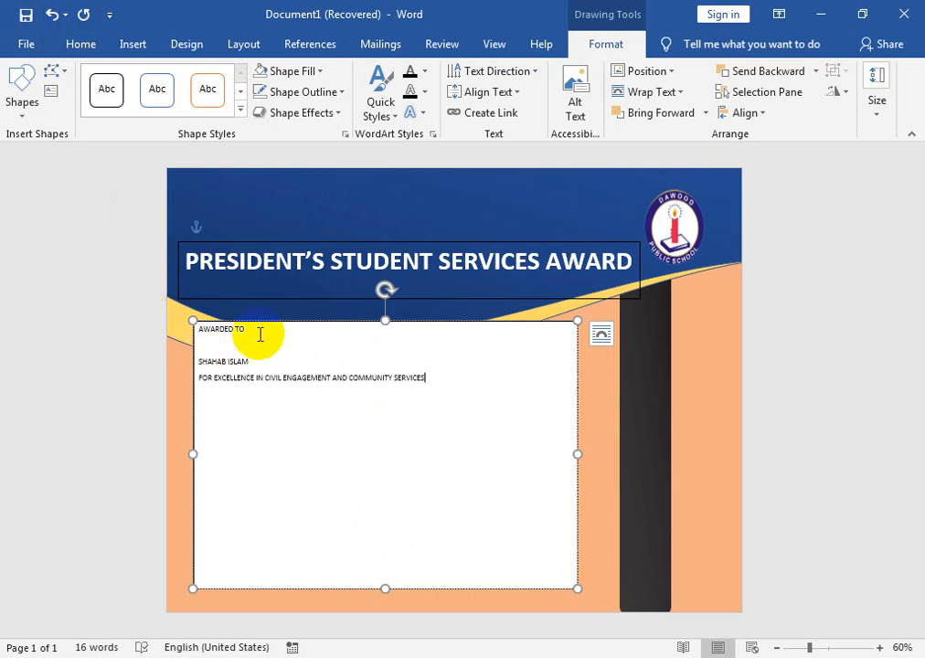
Center the AWARDED TO line, enlarge its font by two sizes and make it bold.
drag(258, 330, 210, 331)
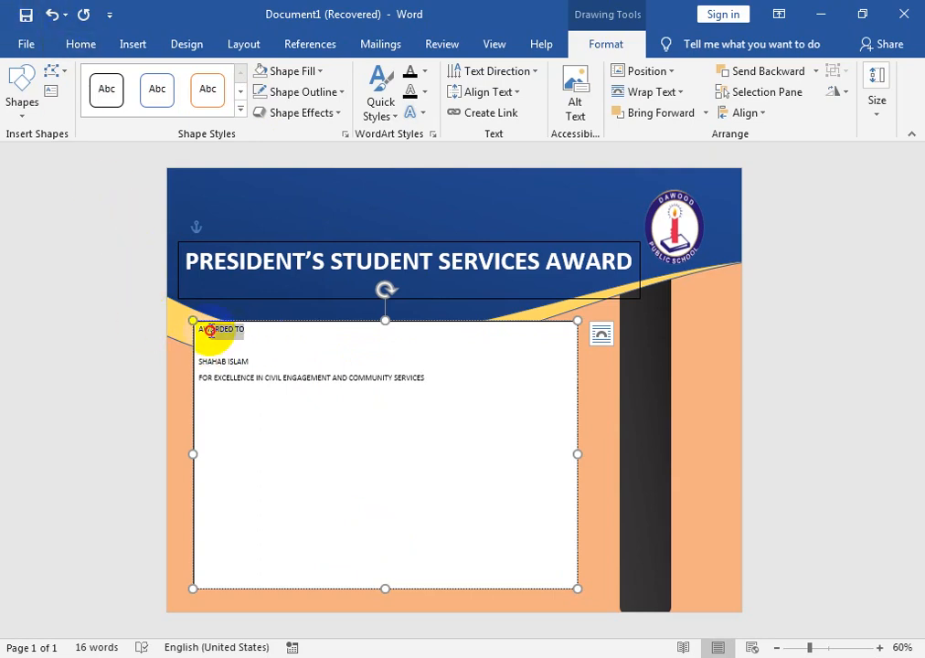
click(87, 48)
click(336, 106)
click(205, 79)
click(205, 79)
click(205, 79)
click(205, 79)
click(205, 78)
click(80, 105)
Center the recipient's name and the blank line above it at 24 pt, leaving only the name selected.
click(255, 368)
click(175, 366)
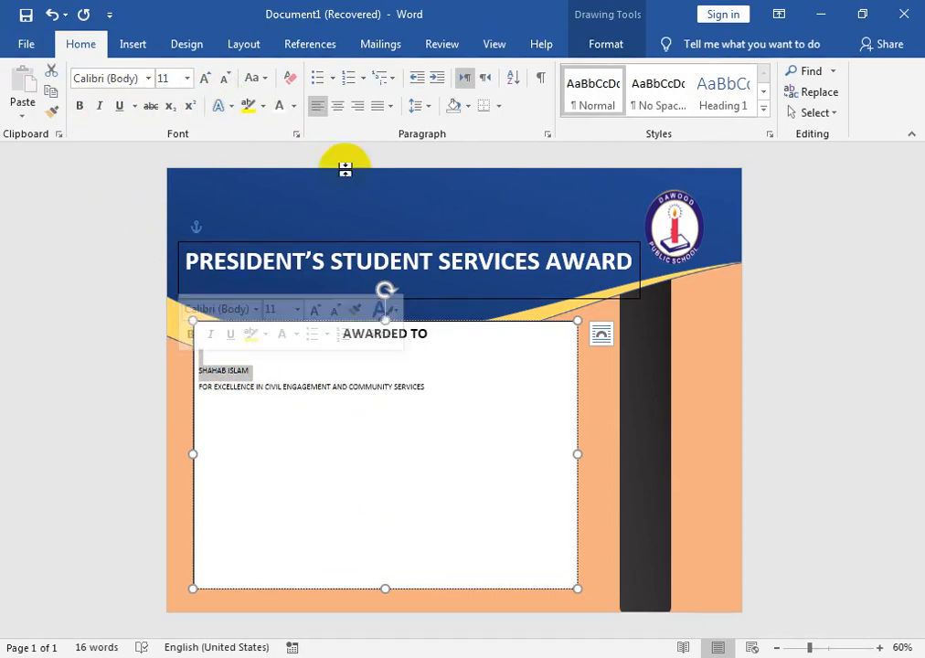
click(340, 106)
click(205, 78)
click(204, 79)
click(205, 79)
click(205, 79)
click(205, 78)
click(205, 78)
click(203, 79)
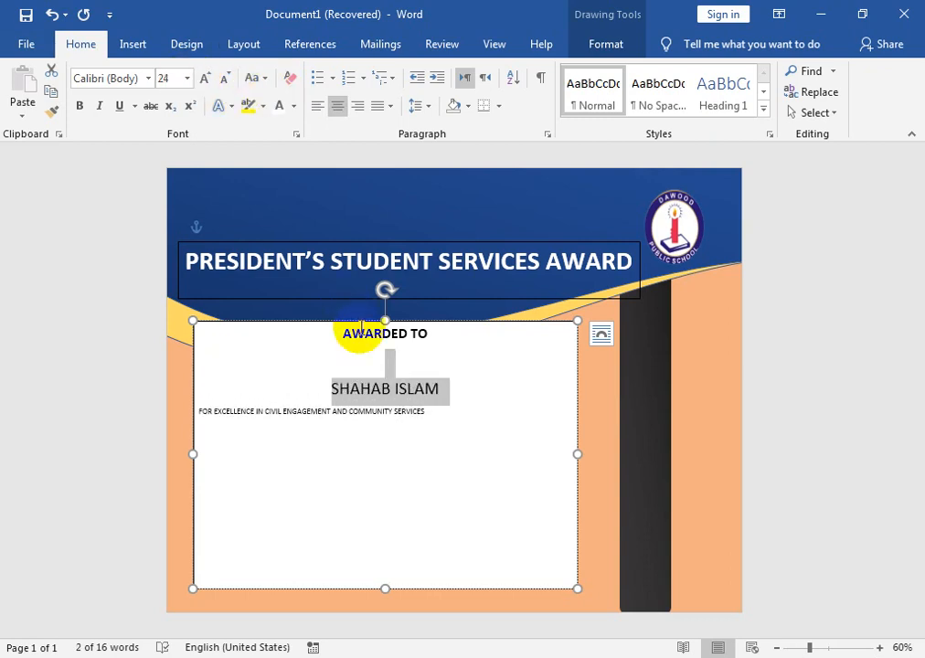
click(362, 362)
drag(446, 389, 320, 388)
Try the Impact font and italics on the recipient's name, and undo both changes.
click(141, 77)
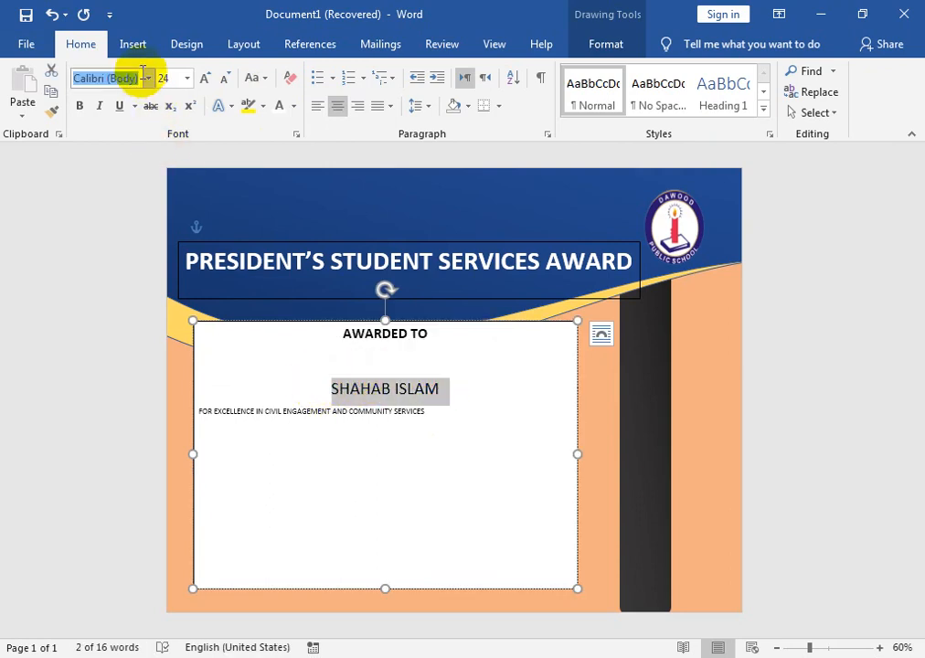
key(Return)
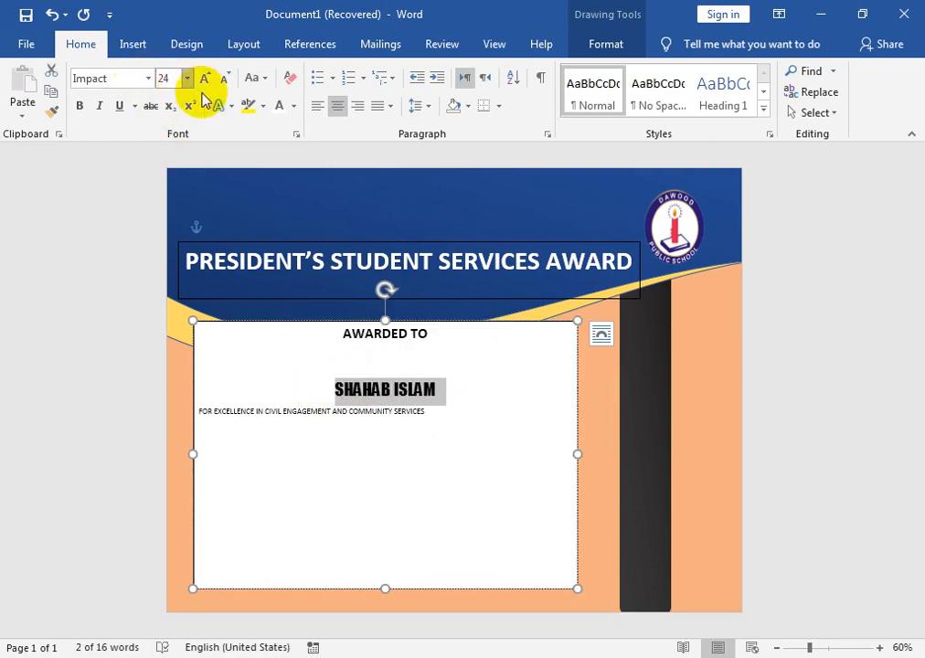
click(99, 107)
click(100, 107)
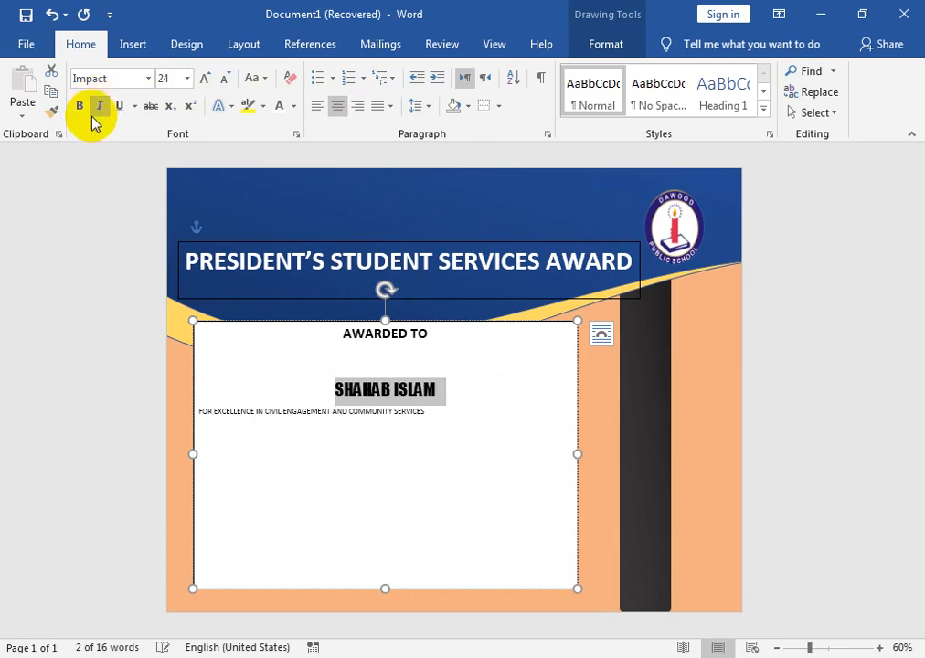
click(54, 16)
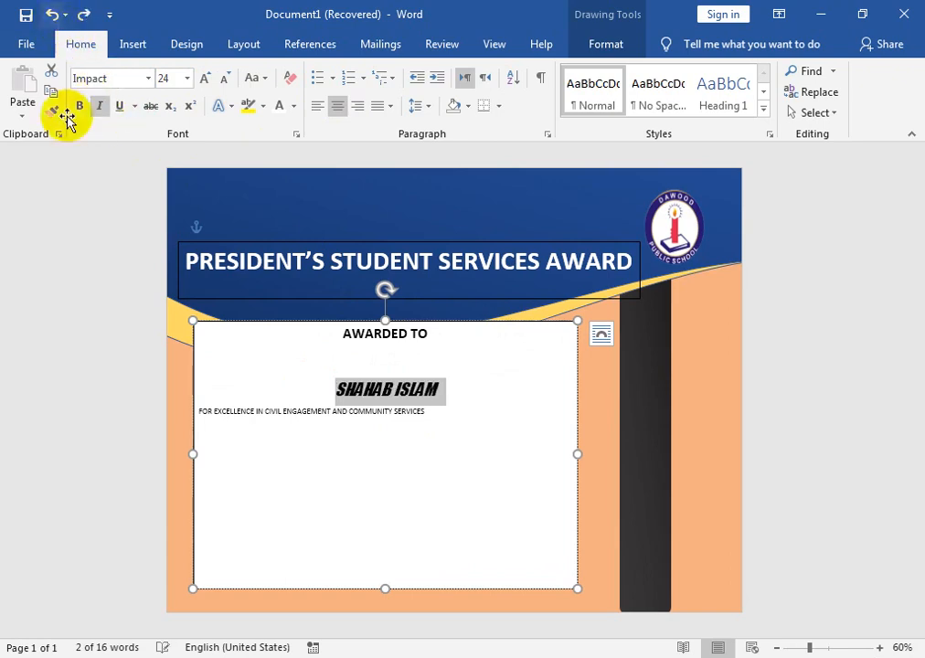
click(54, 16)
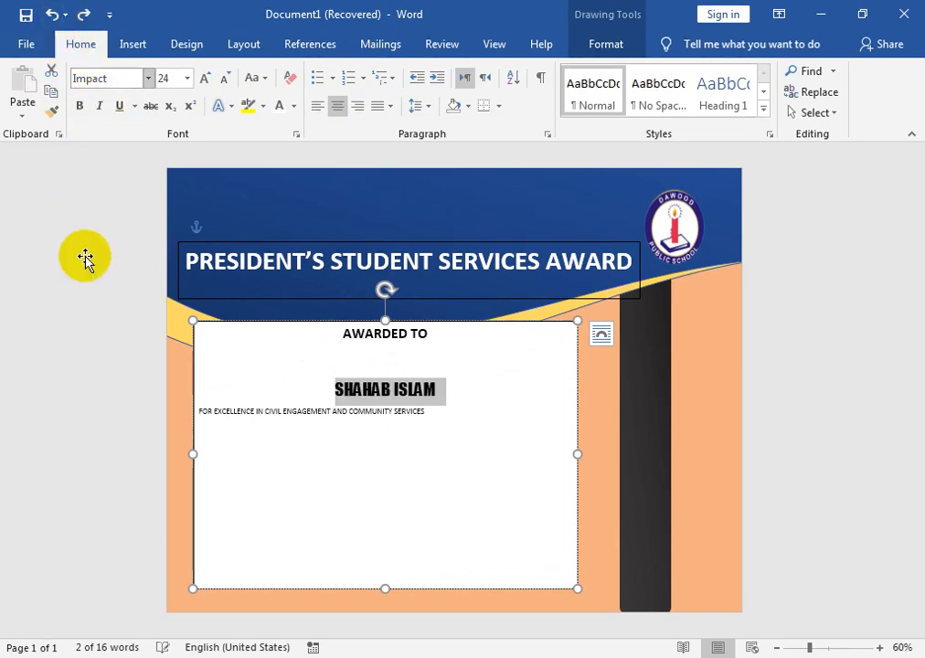
click(51, 14)
Make the recipient's name bold.
click(80, 107)
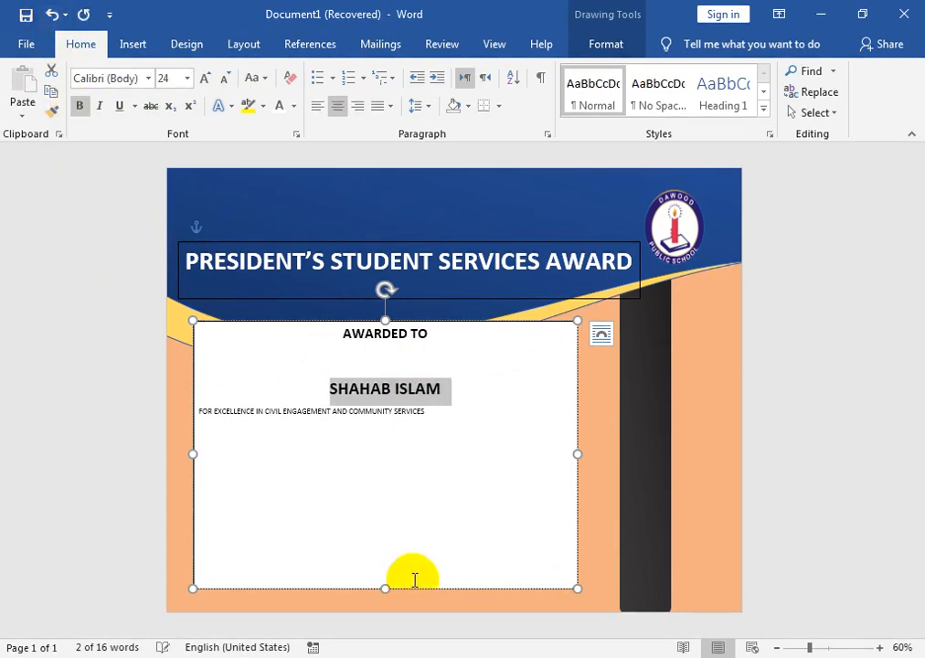
Format the excellence line below the name as 16 pt italic, centered and in lowercase.
click(429, 423)
shift+click(210, 423)
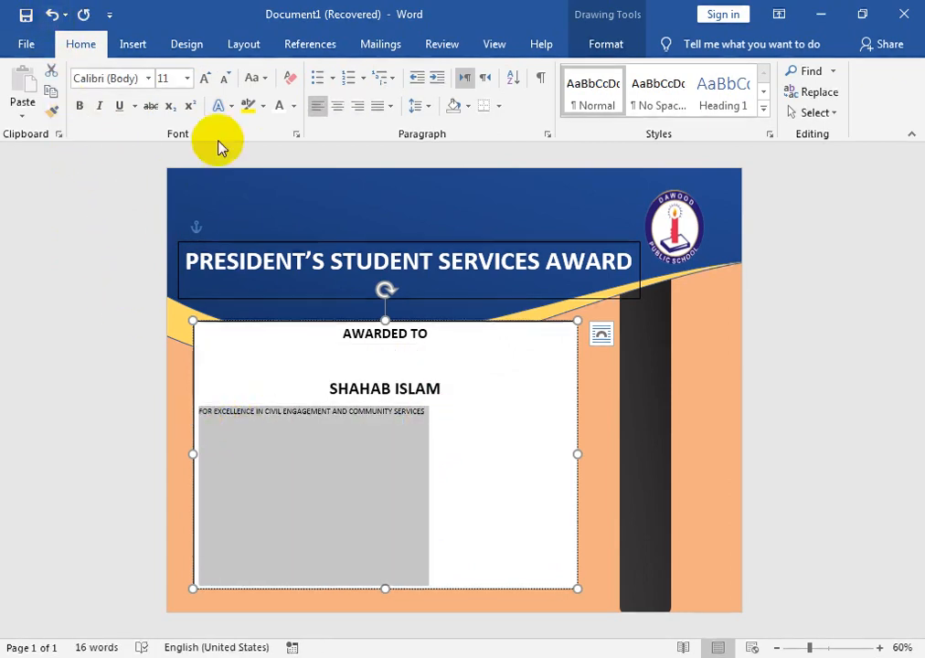
click(101, 106)
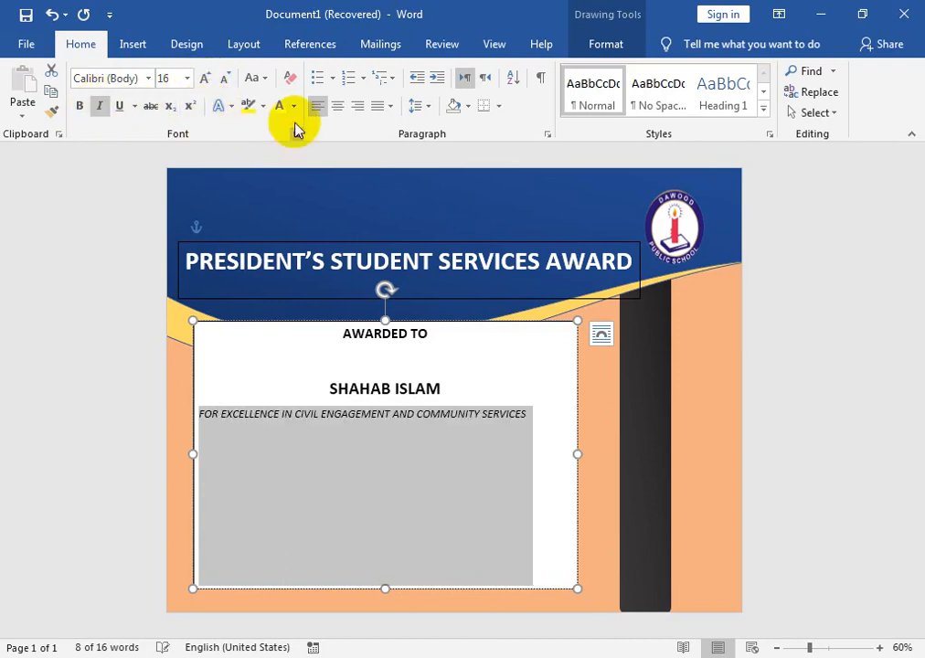
click(337, 105)
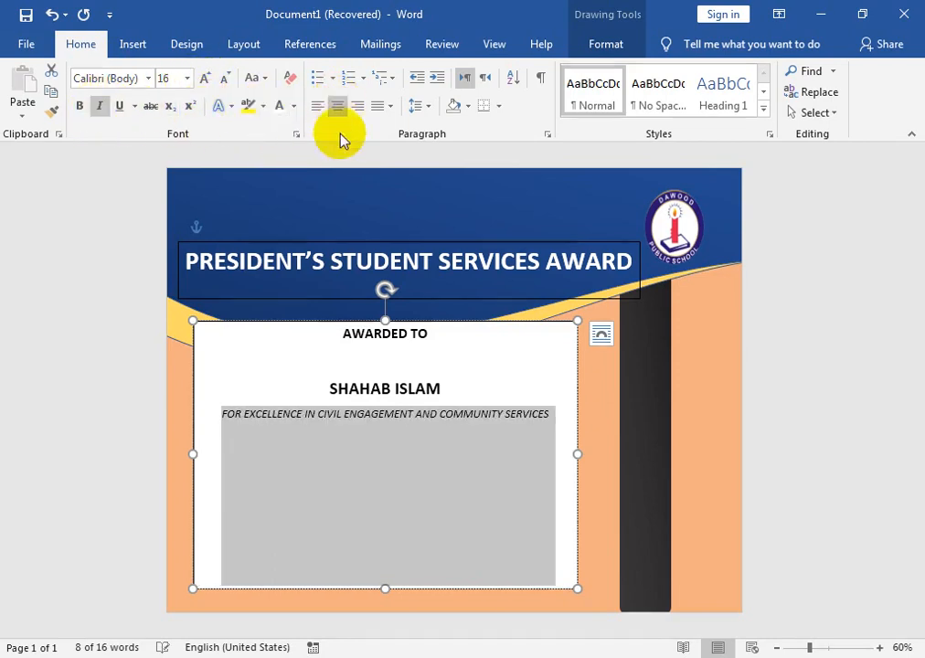
click(258, 81)
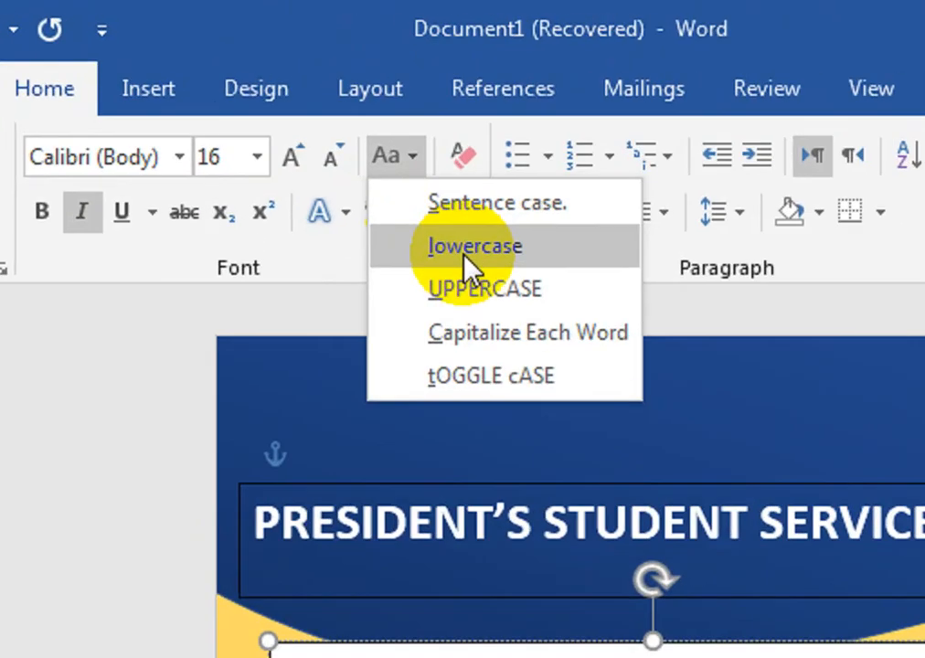
click(463, 262)
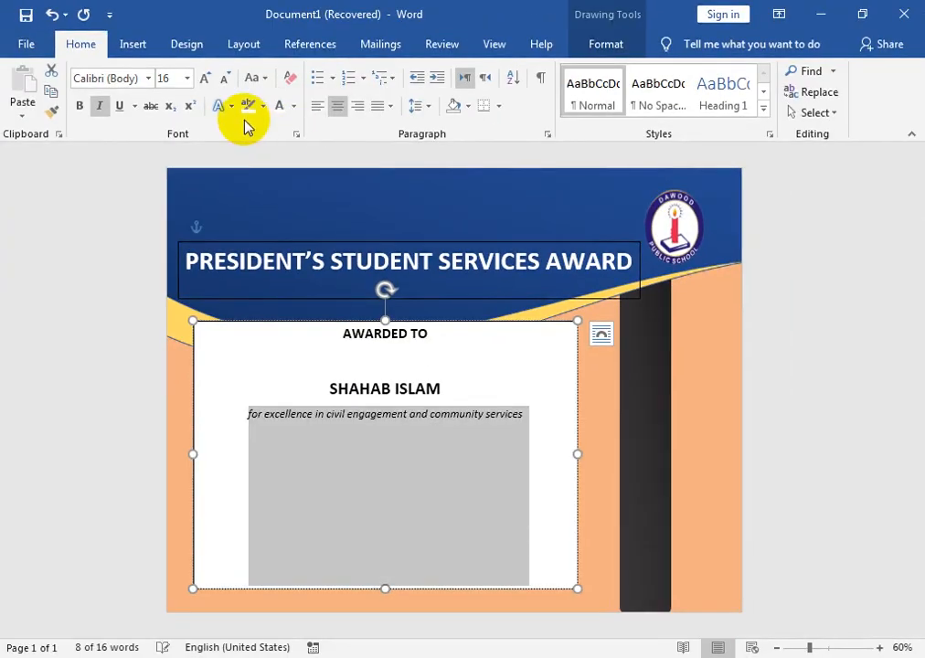